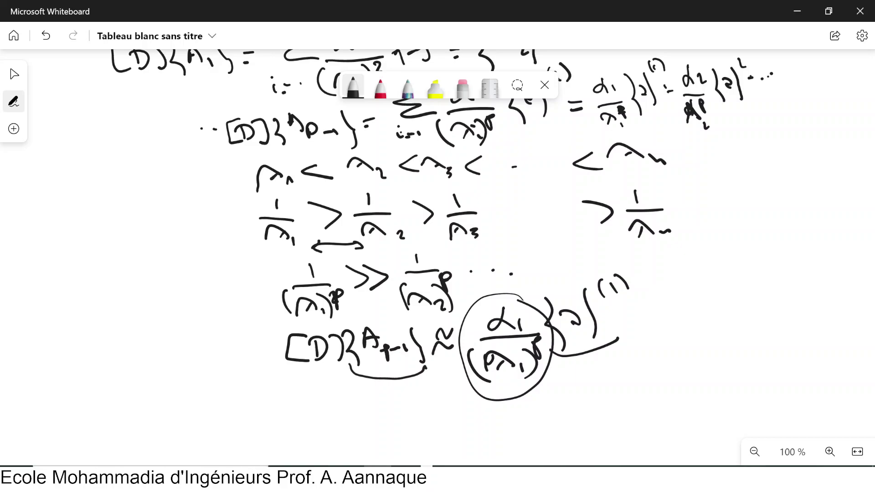
Handwrite the relation {A p-1} ≈ w1² {A}p below the [D]{A p-1} approximation
mouse_move(275, 391)
left_mouse_down()
mouse_move(290, 435)
mouse_move(302, 413)
mouse_move(346, 424)
mouse_move(370, 400)
left_mouse_up()
left_click_drag(362, 422, 373, 416)
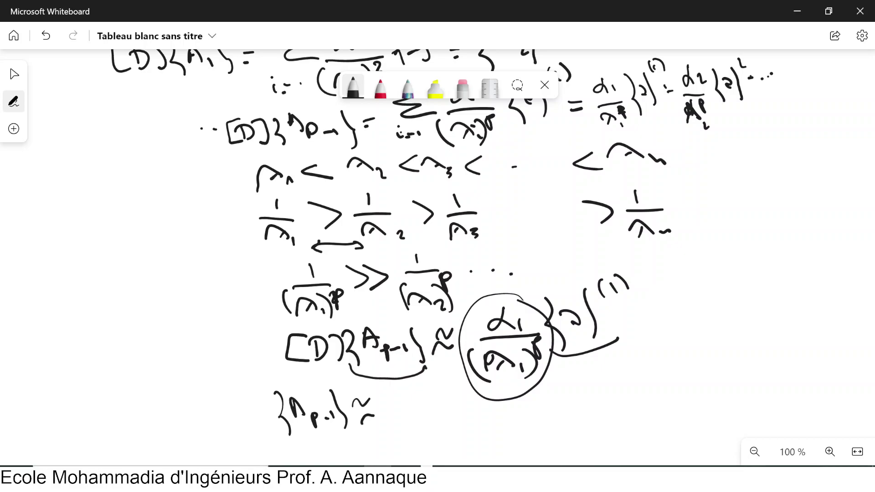
mouse_move(388, 406)
left_mouse_down()
mouse_move(392, 421)
mouse_move(403, 411)
mouse_move(414, 428)
mouse_move(415, 408)
mouse_move(441, 431)
left_mouse_up()
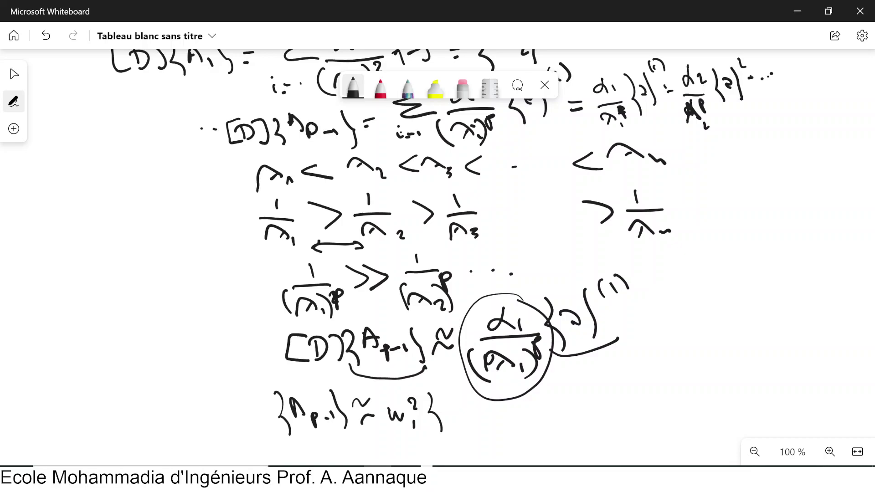
mouse_move(440, 415)
left_mouse_down()
mouse_move(447, 407)
mouse_move(467, 431)
mouse_move(469, 419)
left_mouse_up()
Switch to the Excel workbook and examine the K and M matrices, the theoretical w² values and the mass-normalised mode shapes
key("alt+Tab")
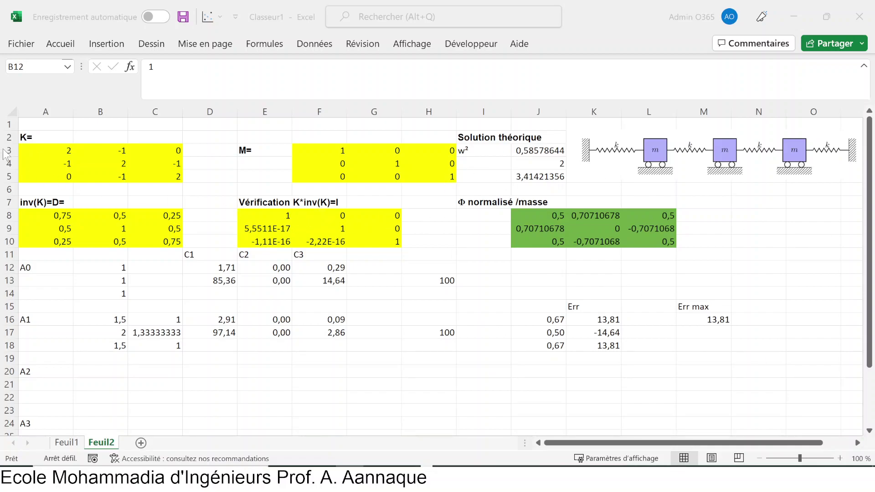
left_click(50, 152)
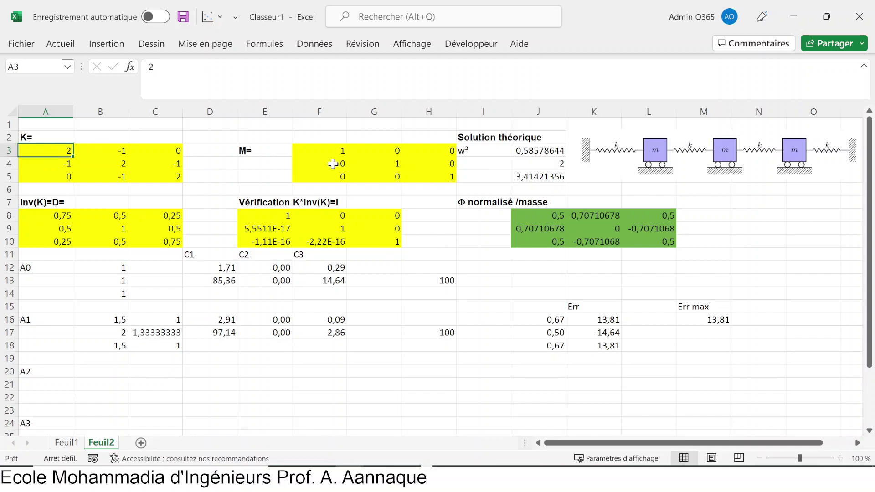
left_click_drag(328, 145, 431, 179)
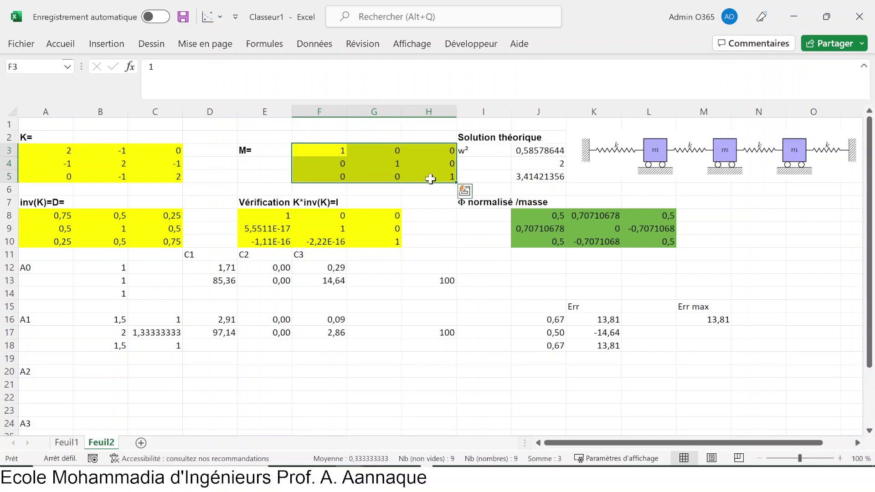
left_click_drag(551, 152, 552, 176)
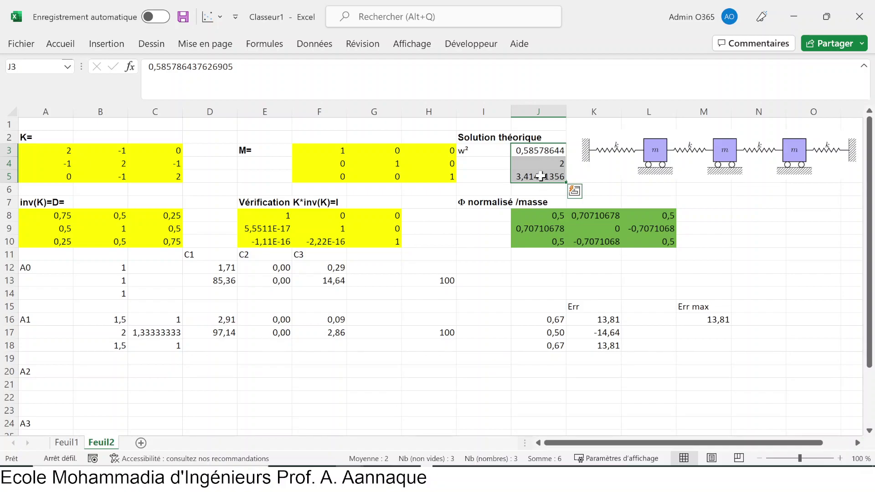
left_click_drag(555, 216, 653, 244)
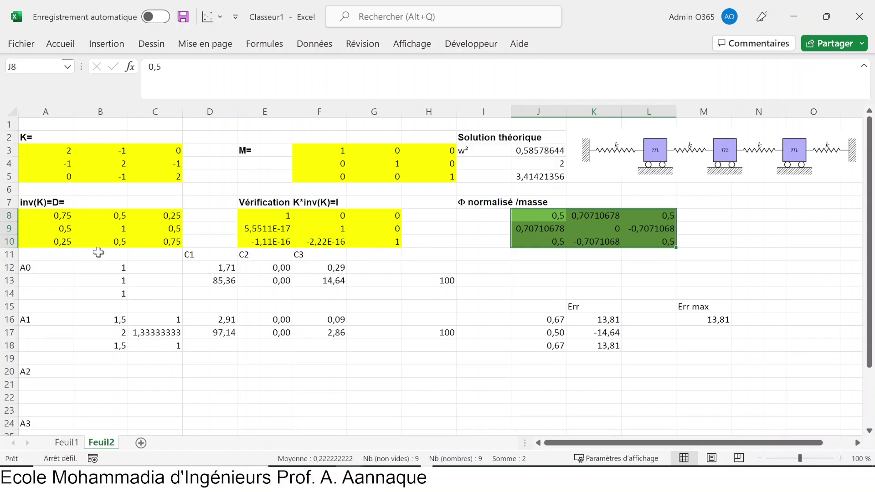
Fill the A0 starting vector in B12:B14 with light blue
left_click_drag(115, 271, 114, 294)
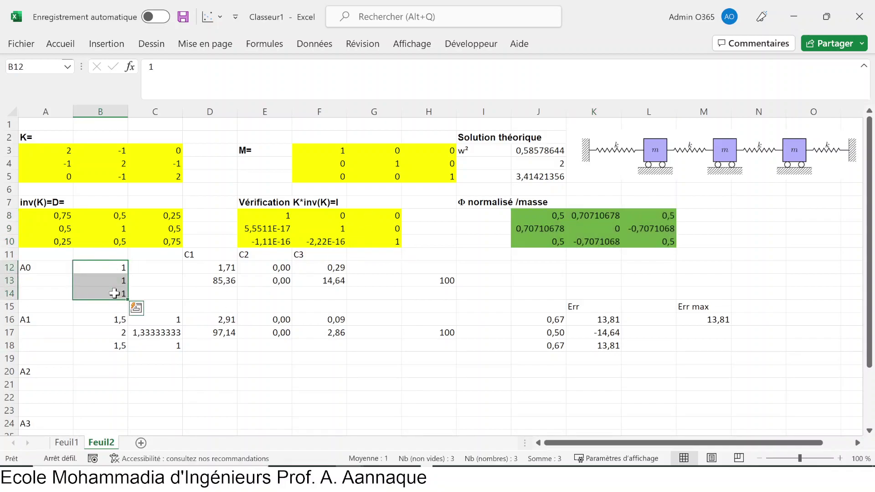
left_click(59, 45)
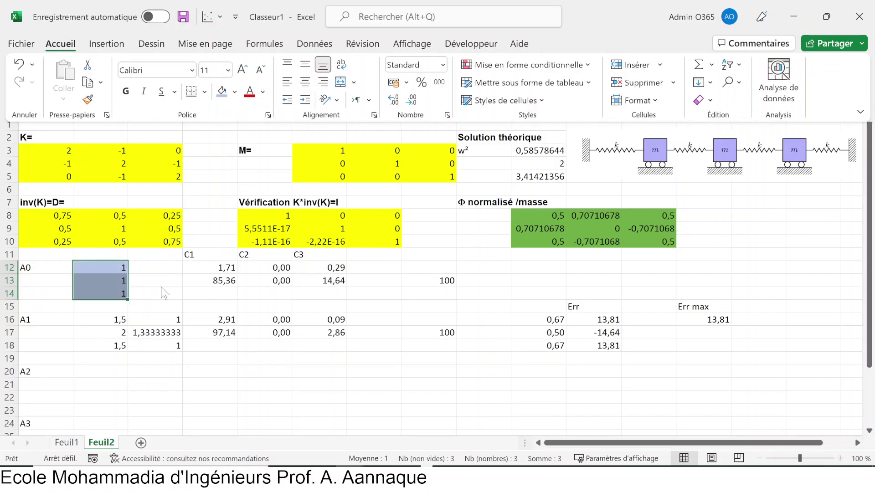
key("ctrl+F1")
Examine the C1 to C3 modal coefficients of A0, their percentages in D13:F13 and the check sum in H13
left_click(208, 256)
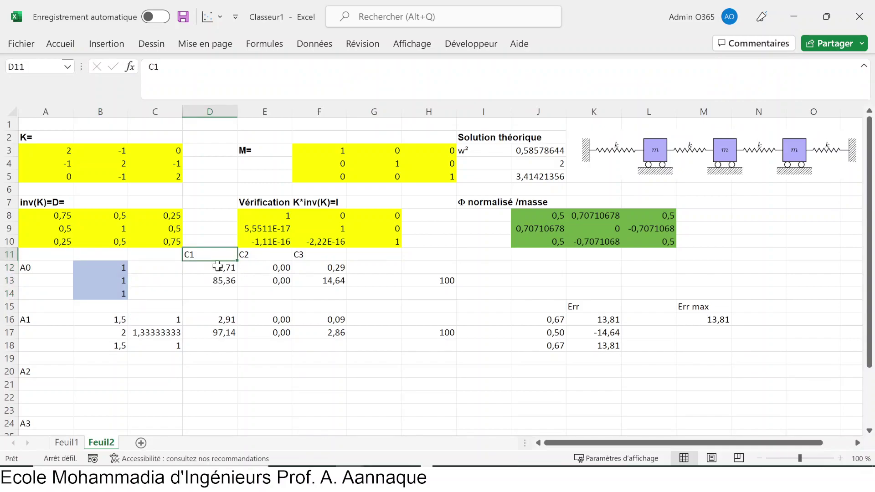
left_click_drag(192, 266, 342, 266)
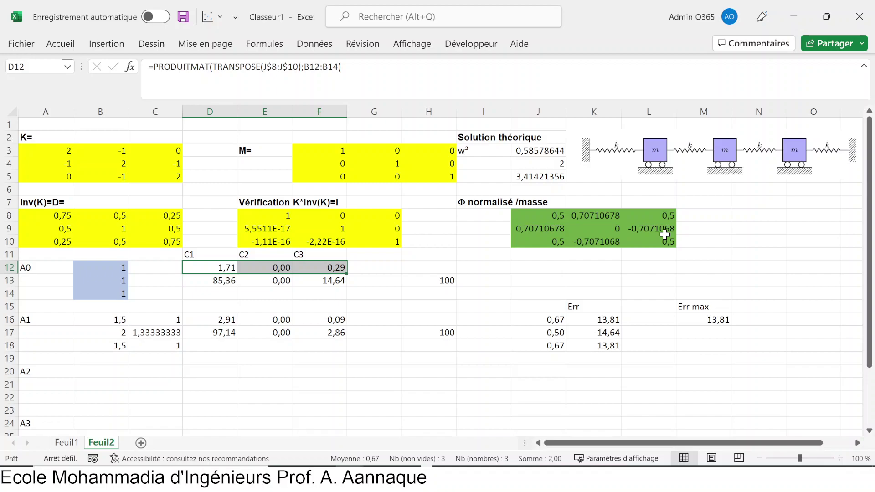
left_click_drag(213, 278, 310, 276)
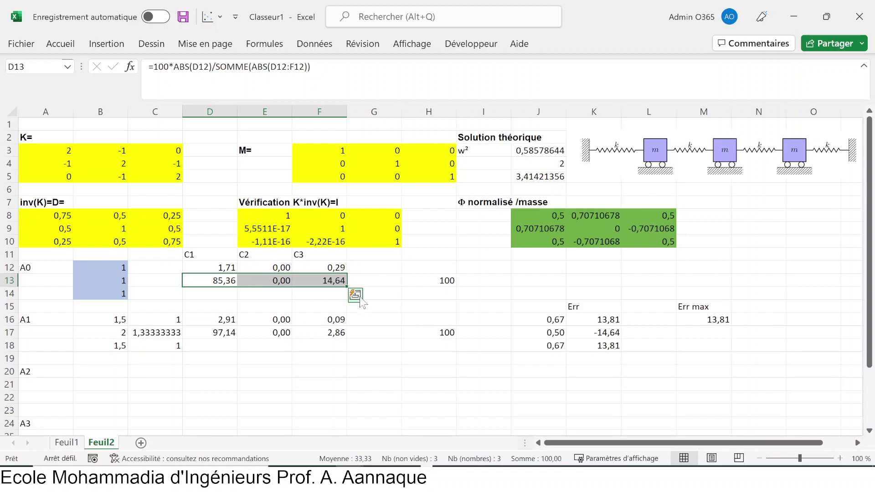
left_click(445, 279)
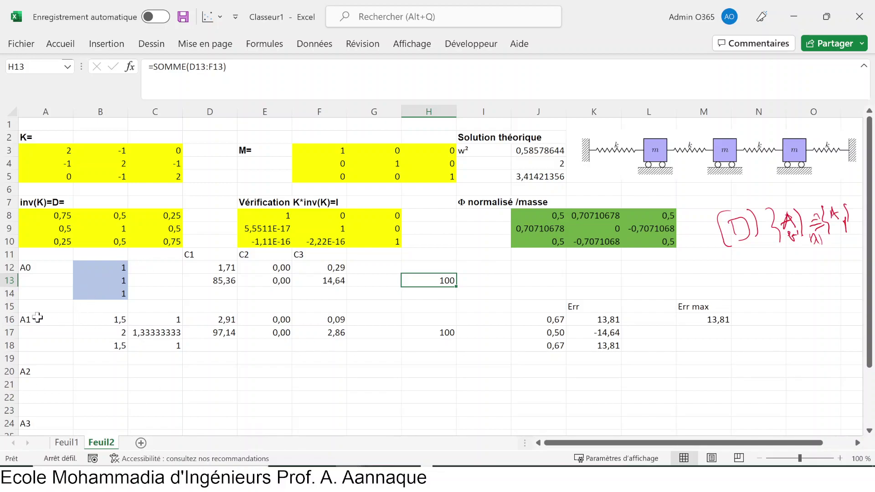
Inspect the PRODUITMAT array formula that computes the A1 vector in B16:B18, leaving the formula as it is
left_click(52, 319)
left_click_drag(92, 315, 93, 345)
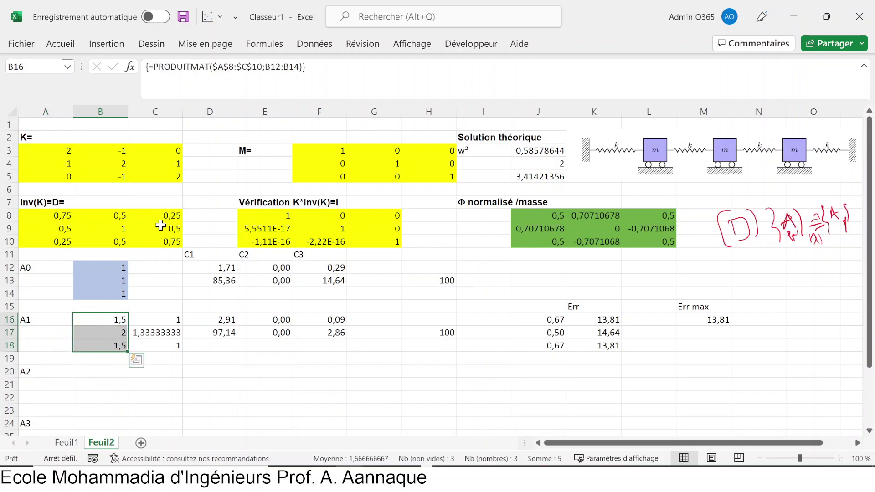
left_click(339, 67)
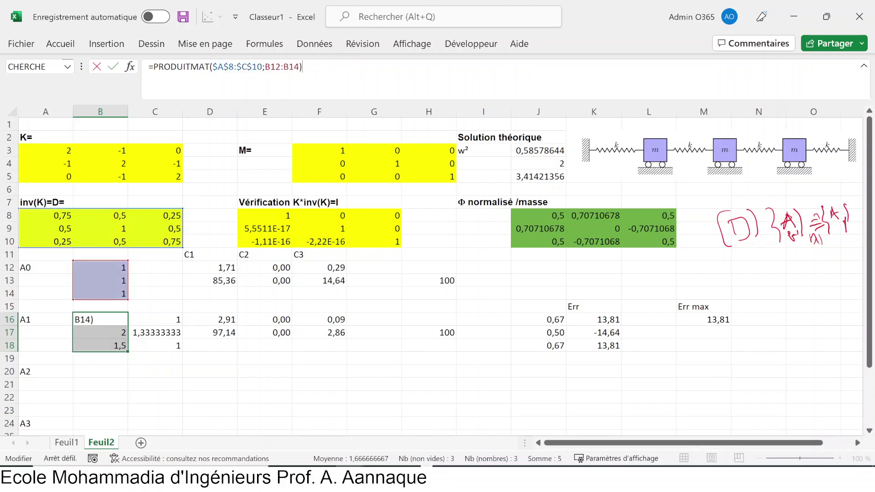
left_click(104, 295)
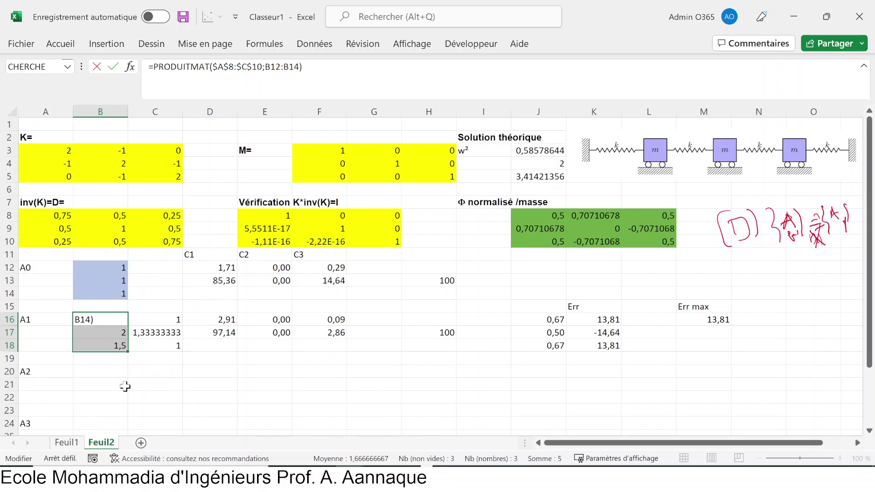
key("Return")
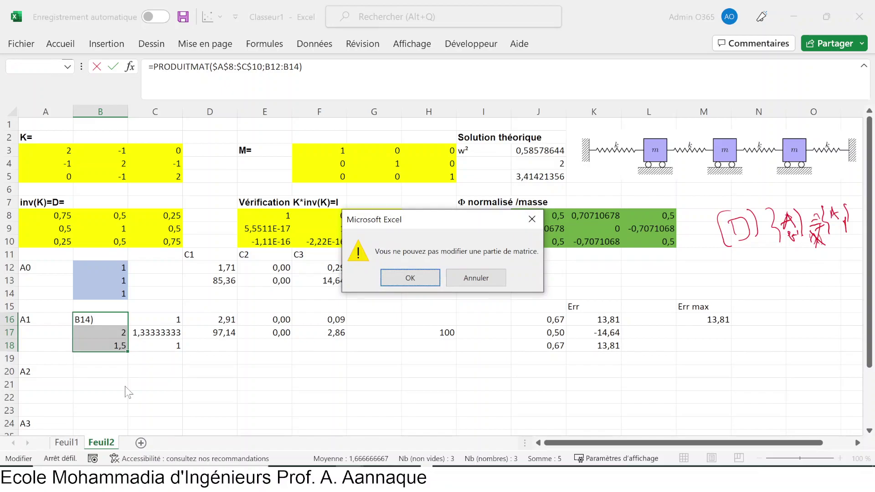
key("Escape")
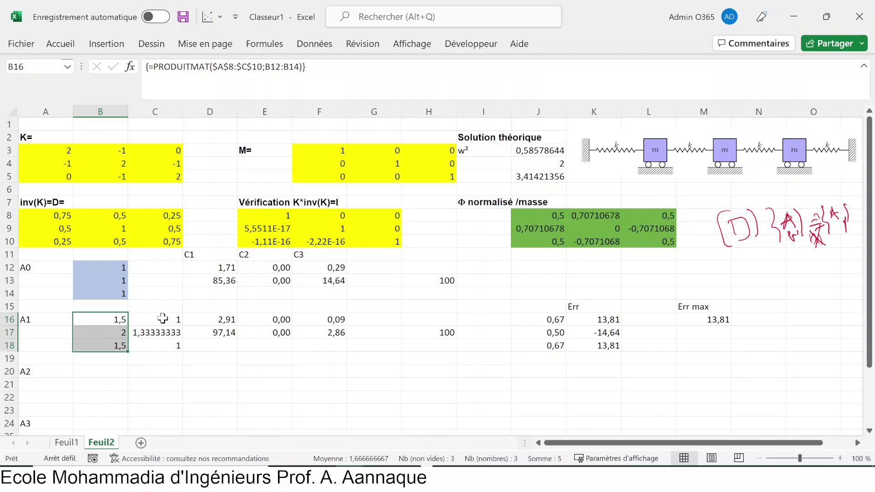
Review the normalised A1 vector in C16:C18, the modal percentages in D17:F17 and the ratio formula in J16
left_click_drag(163, 318, 163, 349)
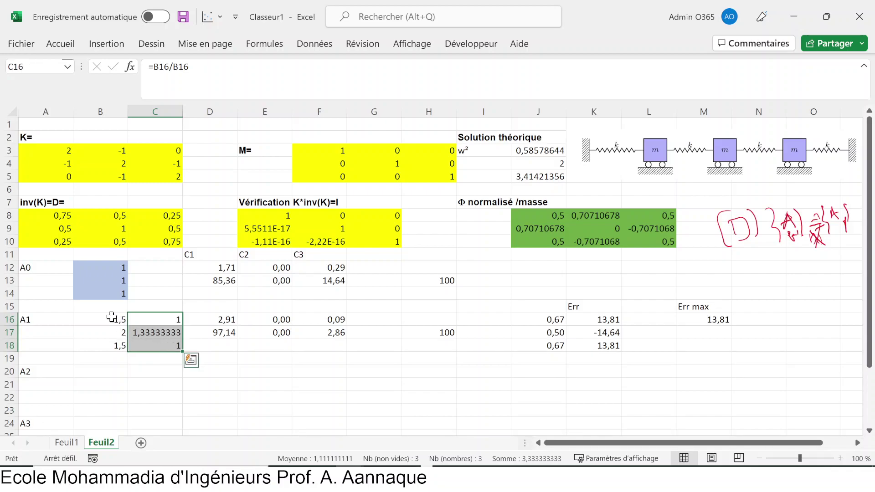
left_click_drag(119, 318, 110, 346)
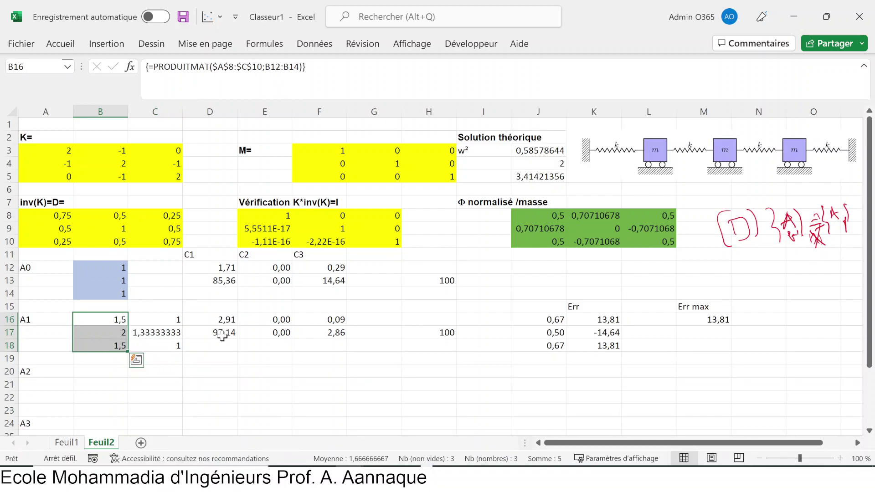
left_click_drag(222, 336, 338, 334)
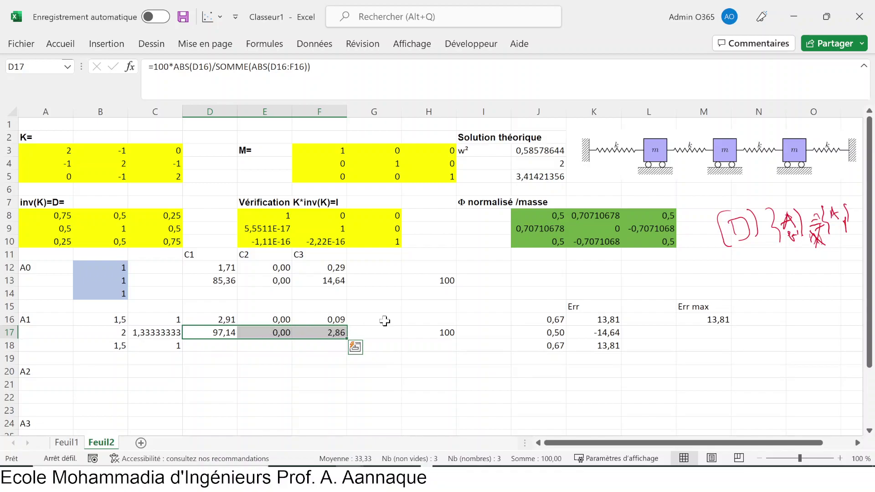
left_click(543, 316)
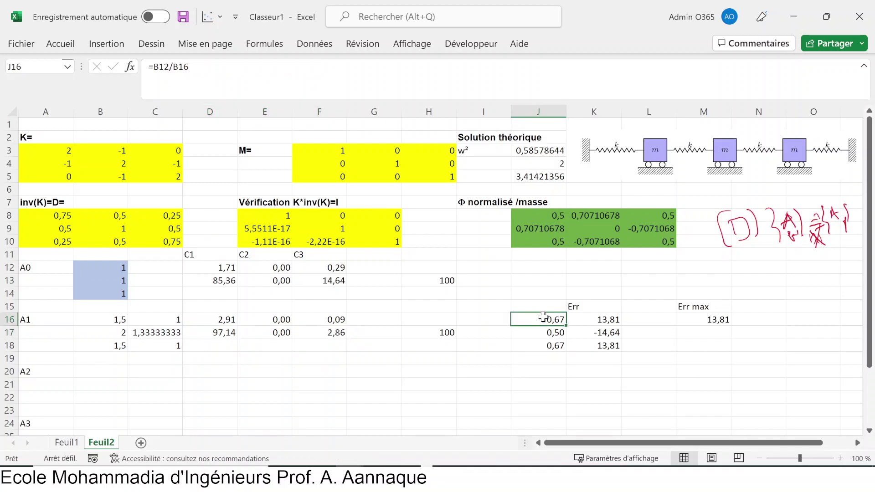
double_click(543, 318)
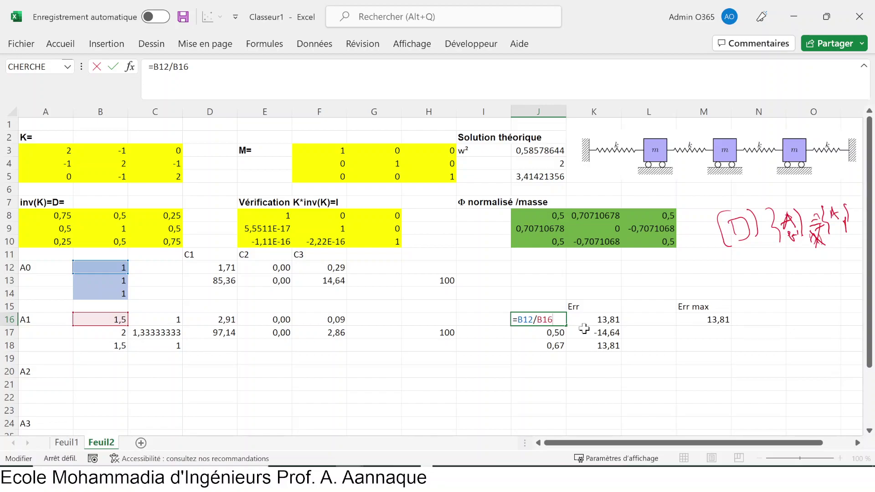
key("Escape")
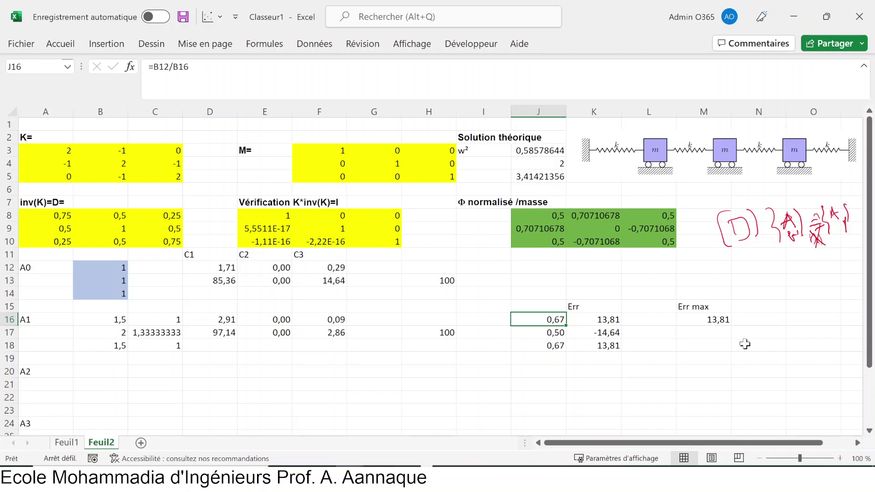
Switch to Microsoft Whiteboard, underline both vectors in the last relation and write a circled λ1 beside it
key("alt+Tab")
key("alt+Tab")
key("alt+Tab")
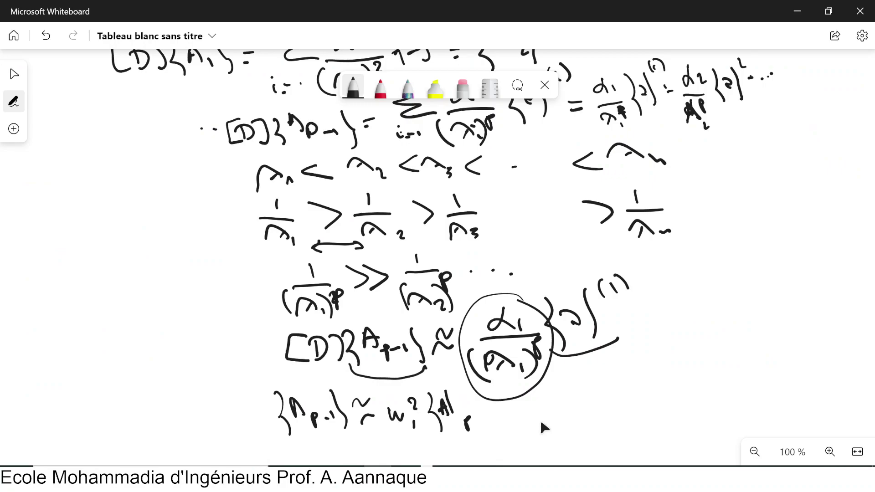
left_click_drag(272, 426, 352, 429)
left_click_drag(426, 433, 487, 426)
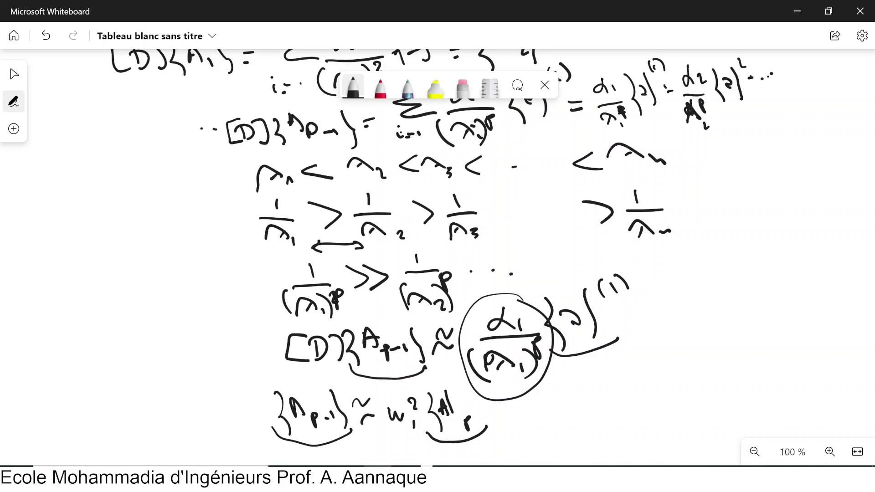
mouse_move(583, 401)
left_mouse_down()
mouse_move(592, 388)
mouse_move(623, 411)
left_mouse_up()
left_click_drag(594, 363, 627, 379)
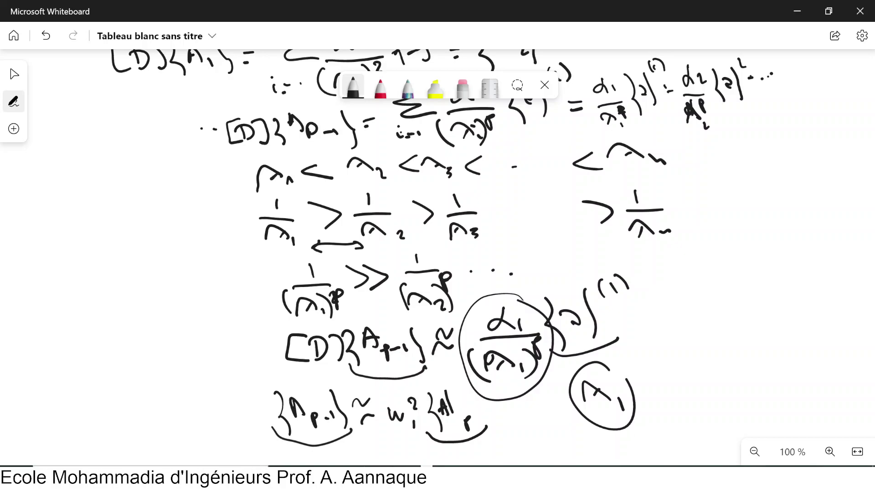
Return to the Excel workbook and inspect the formulas for the ratio in J16, the error in K16 and the A0 percentages in D13 and F13
key("alt+Tab")
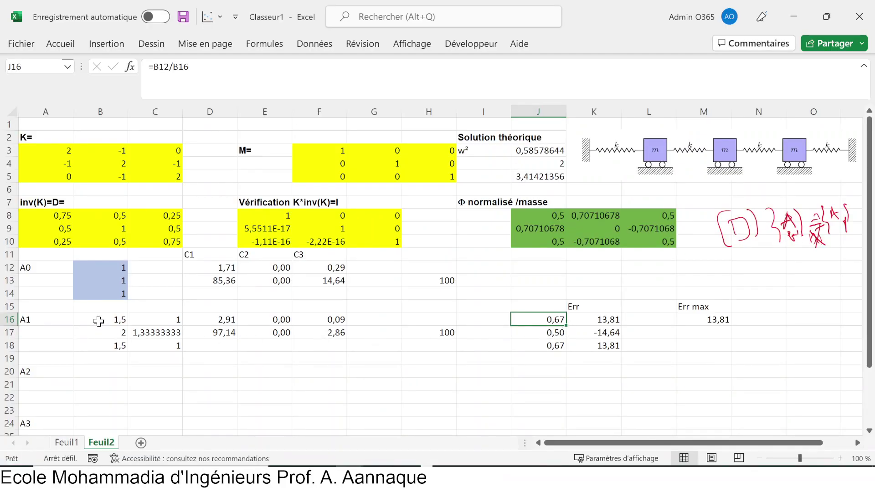
double_click(568, 320)
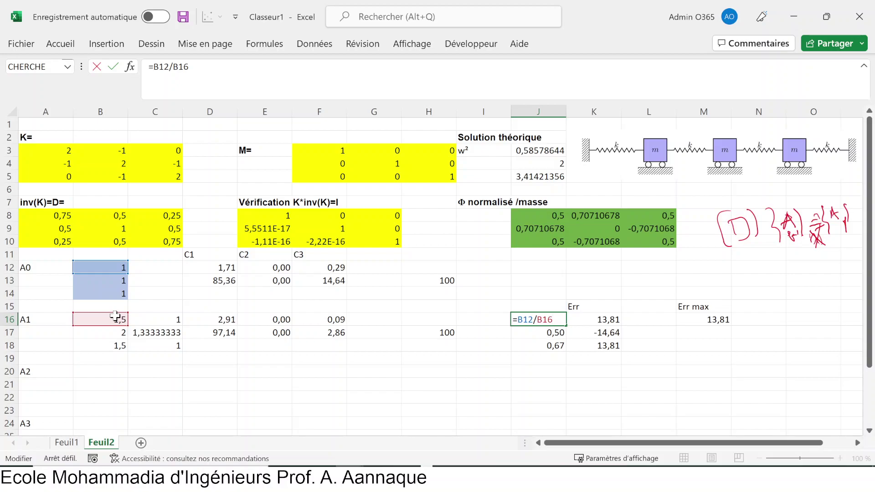
key("Escape")
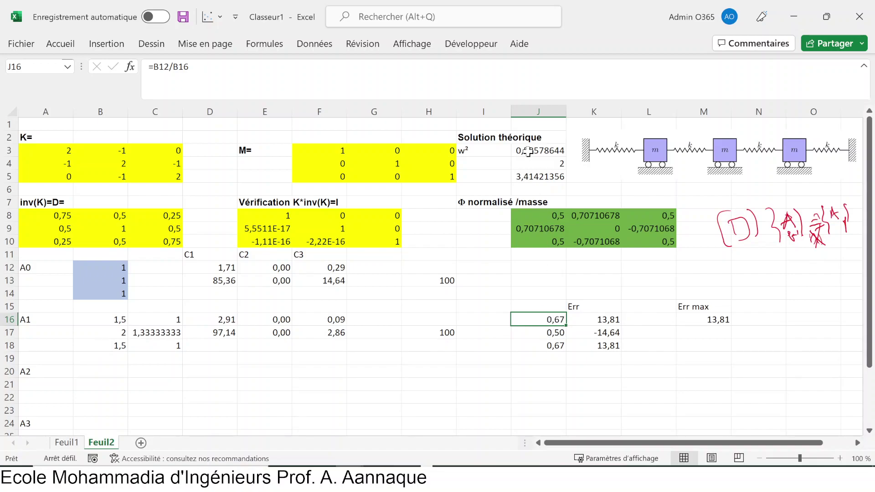
left_click(600, 321)
key("F2")
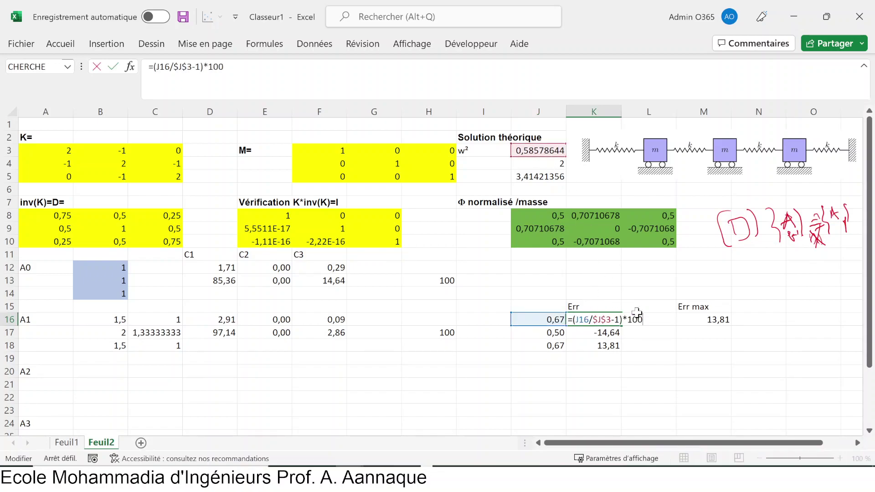
key("Escape")
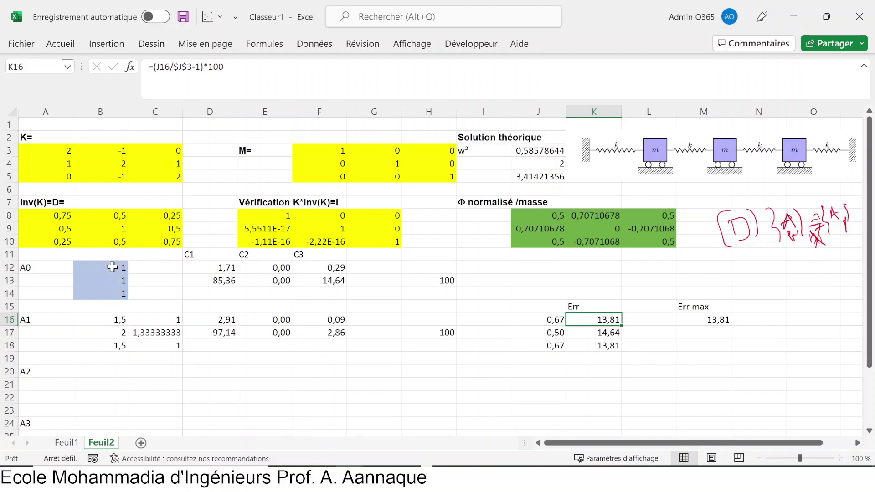
left_click(212, 282)
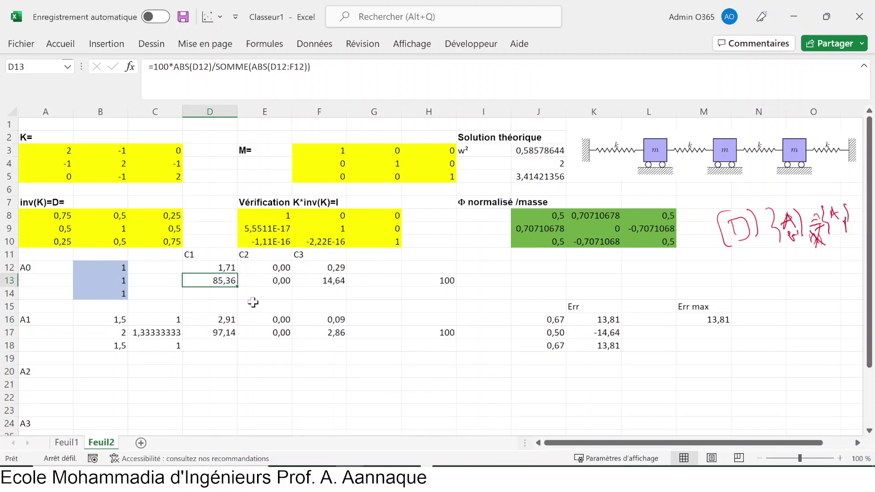
left_click(332, 280)
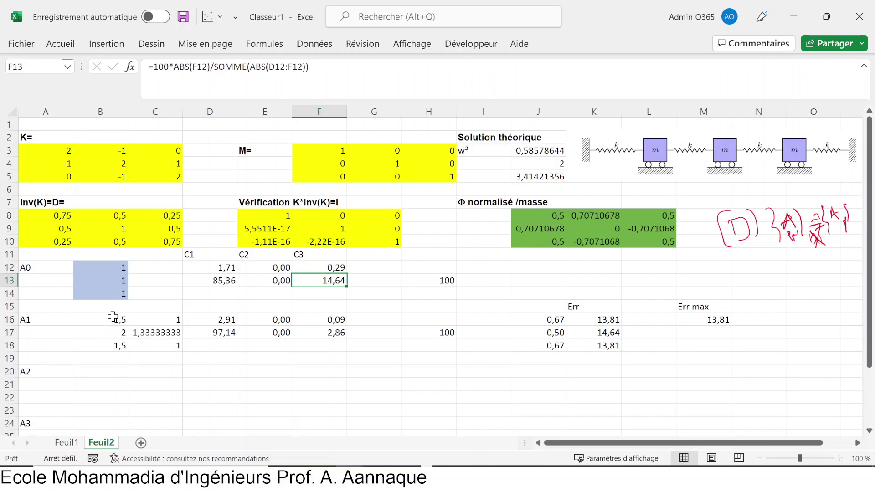
Copy the A1 iteration block B16:M18 to B20 for A2, and check its C1 percentage in D21 and maximum error in M20
left_click_drag(113, 316, 711, 343)
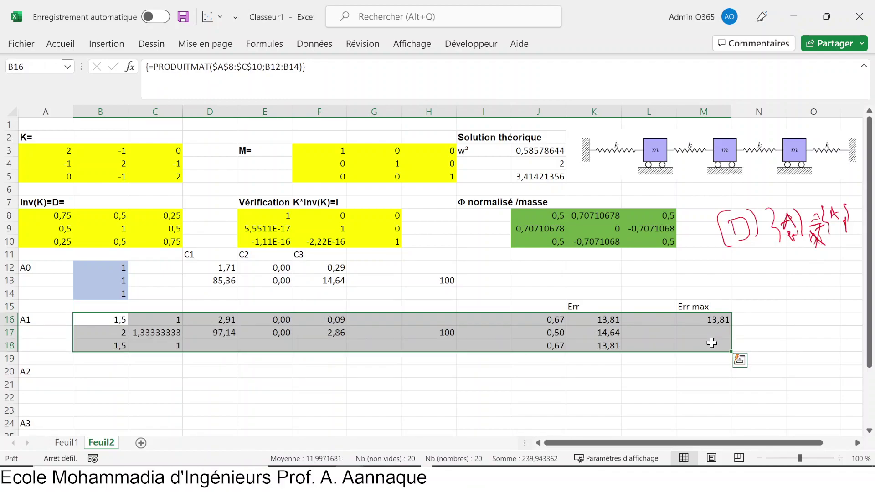
key("ctrl+c")
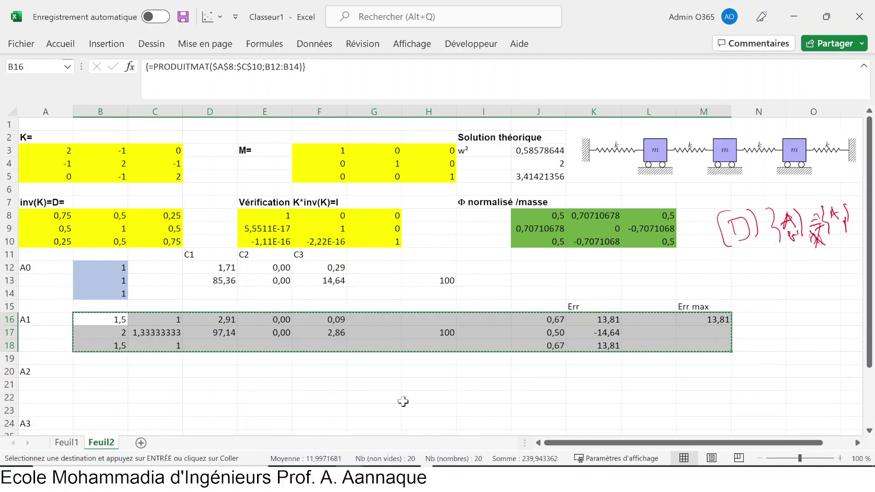
left_click(83, 374)
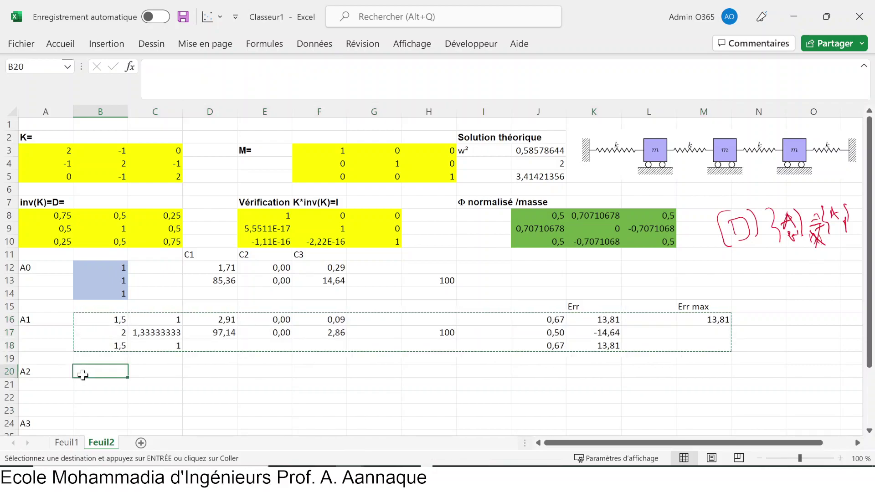
key("ctrl+v")
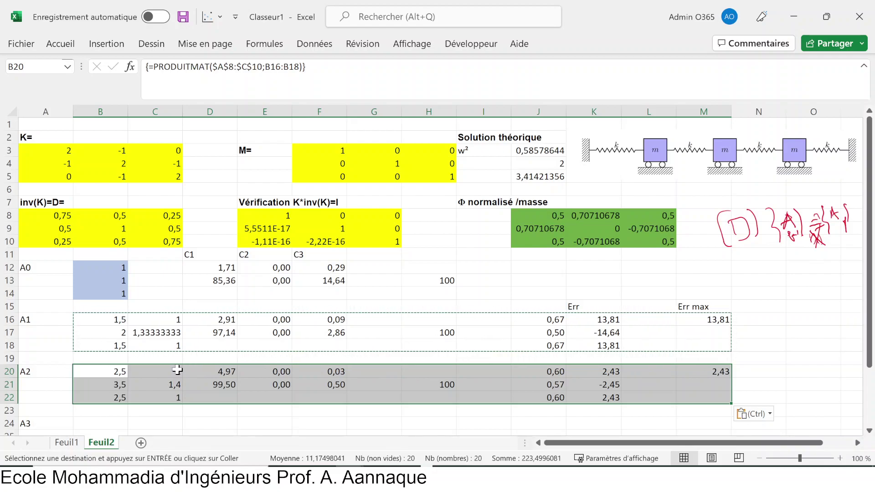
left_click(217, 386)
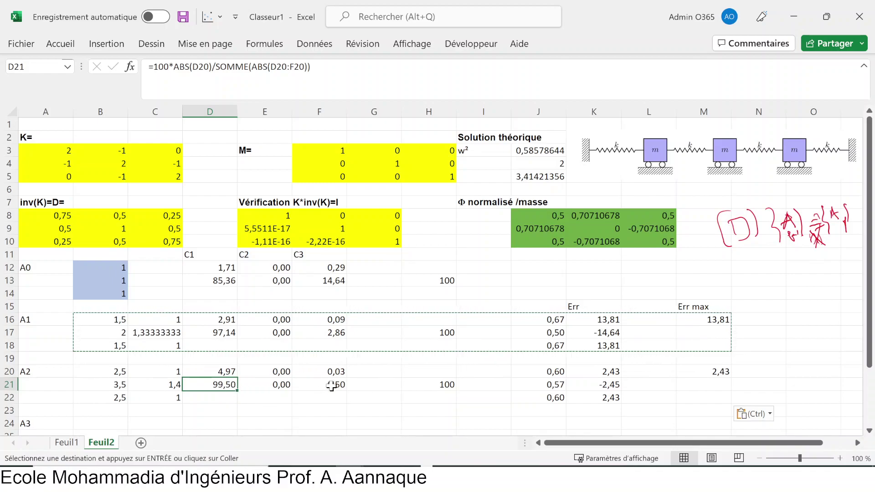
left_click(711, 371)
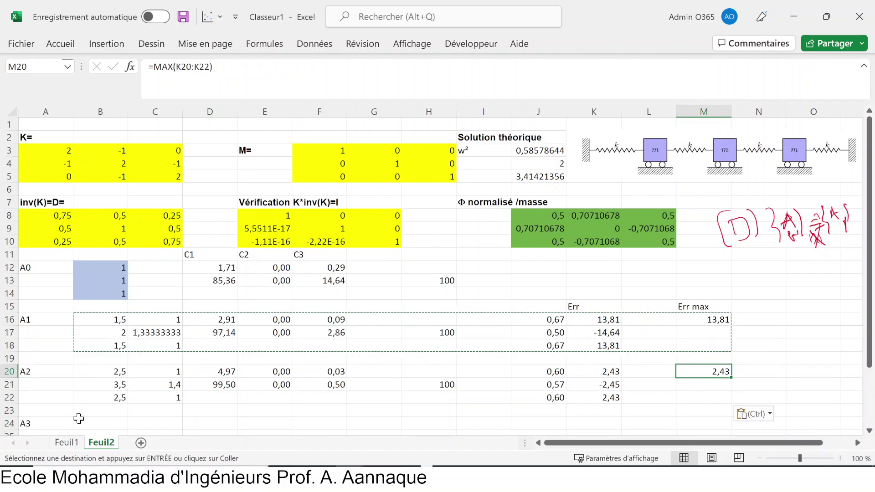
Copy the A2 iteration block B20:M22 to B24 for A3, and check its normalised vector in C24:C26
left_click_drag(107, 369, 677, 404)
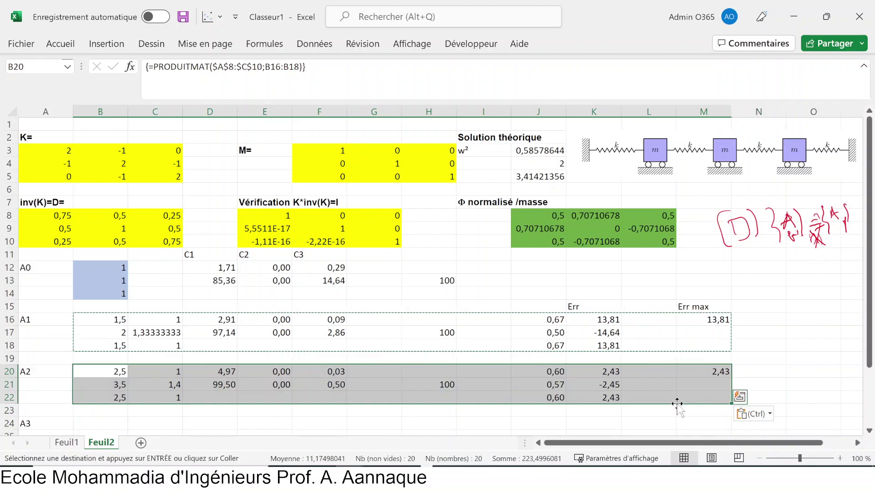
key("ctrl+c")
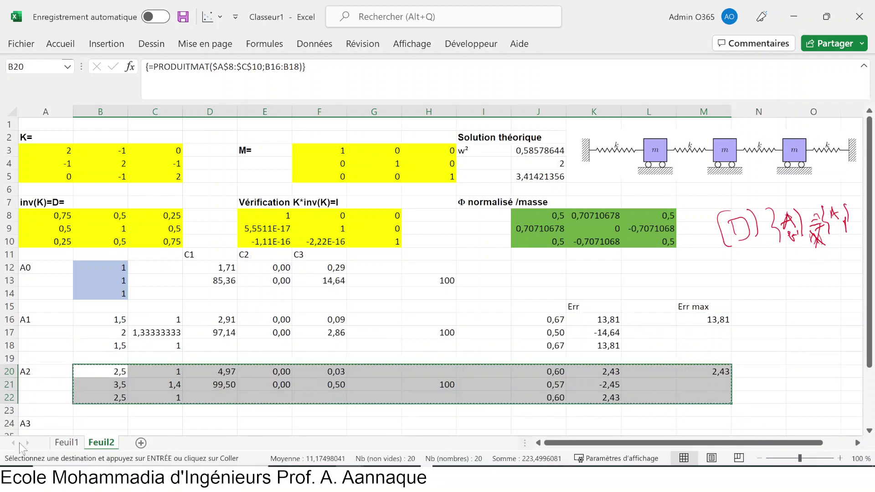
left_click(122, 422)
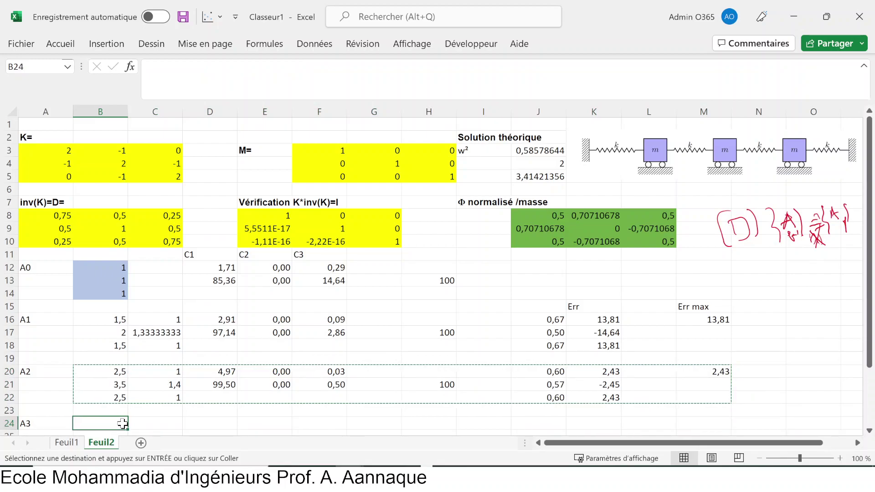
key("ctrl+v")
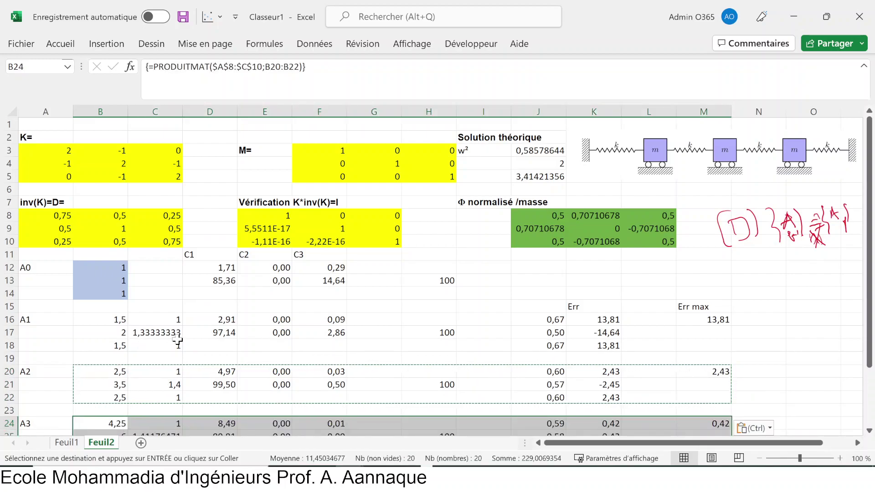
scroll(180, 345, "down", 2)
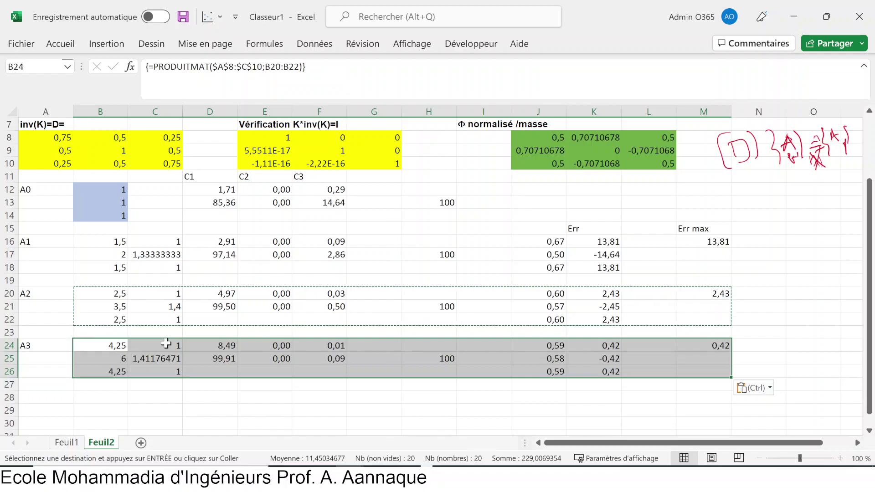
left_click_drag(166, 343, 177, 370)
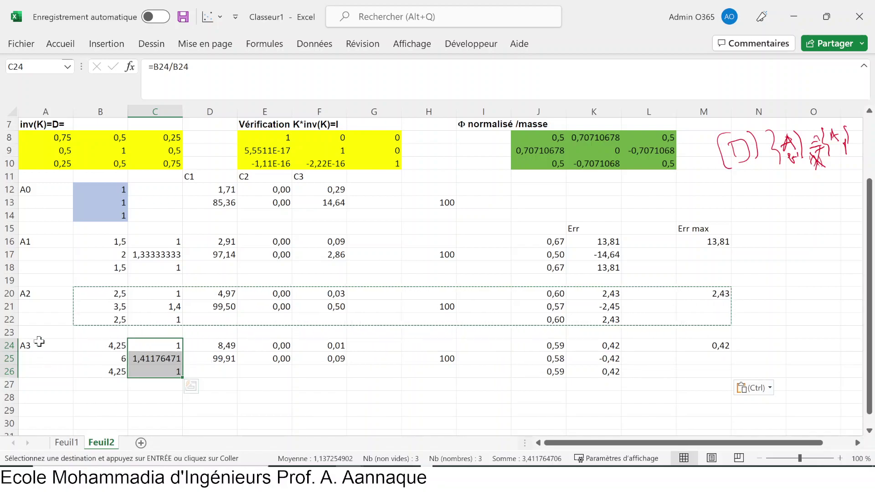
Copy the A3 iteration block B24:M26 to B28 to compute a fourth iteration
left_click_drag(96, 345, 680, 372)
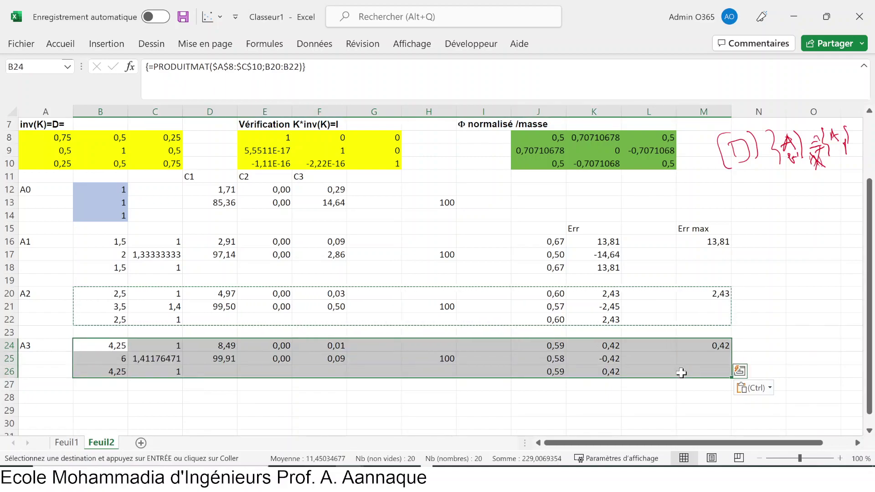
key("ctrl+c")
scroll(674, 376, "down", 1)
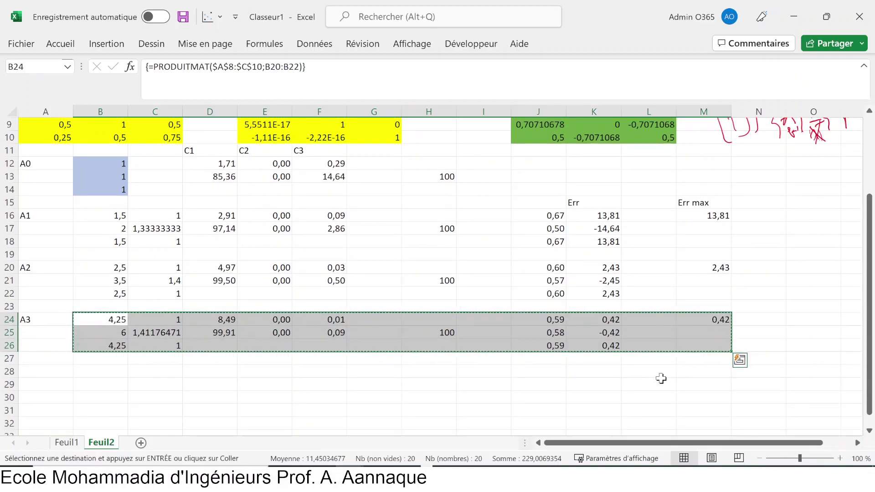
left_click(114, 375)
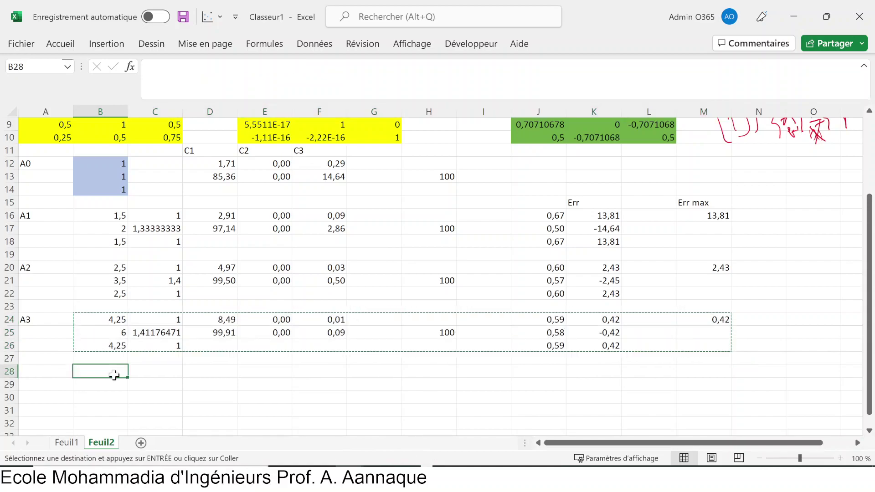
key("ctrl+v")
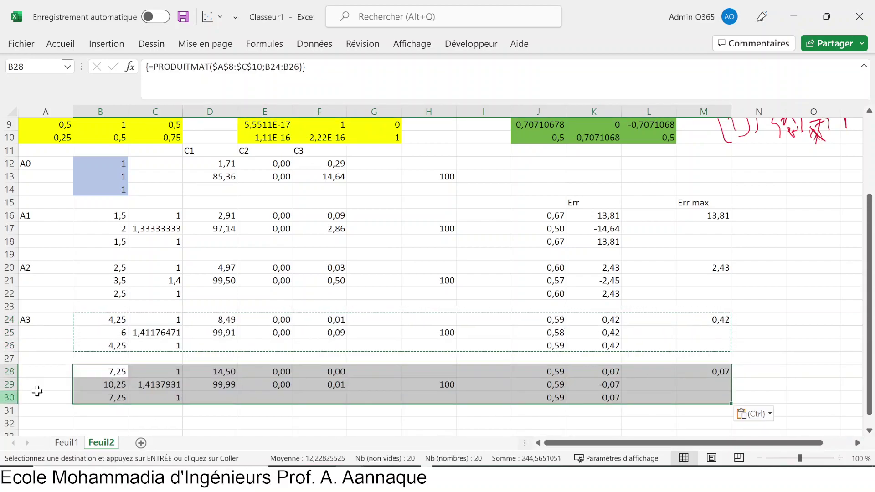
Label the fourth iteration A4 in cell A28
left_click(42, 372)
key("Escape")
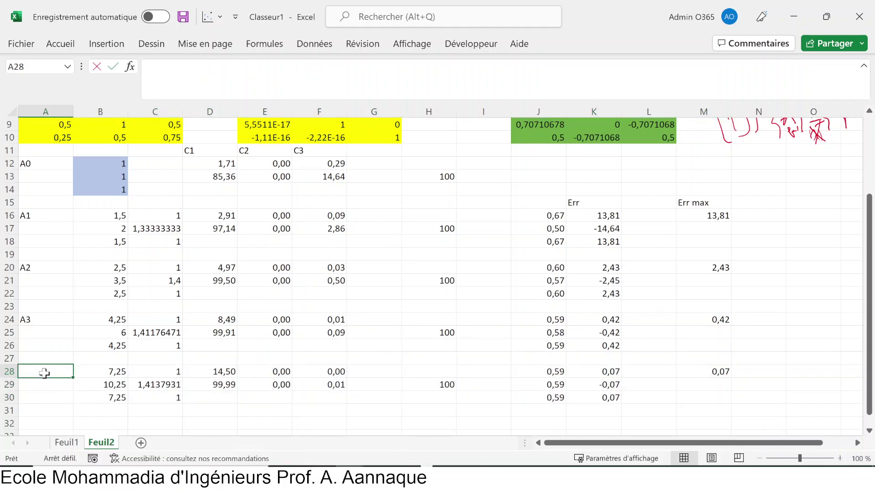
type("A4")
key("Return")
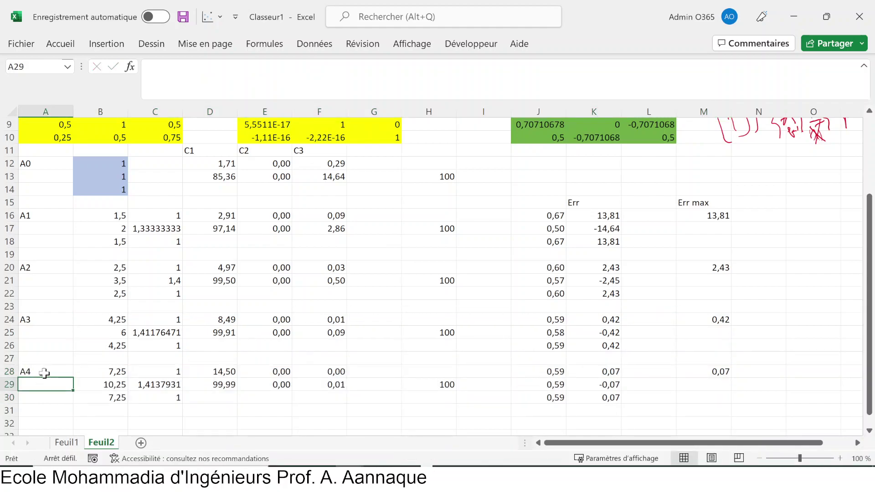
Review the normalised A4 vector in C28:C30, the starting value in B13 and the A0 modal percentages in D13 and F13
left_click(204, 388)
left_click_drag(157, 374, 158, 395)
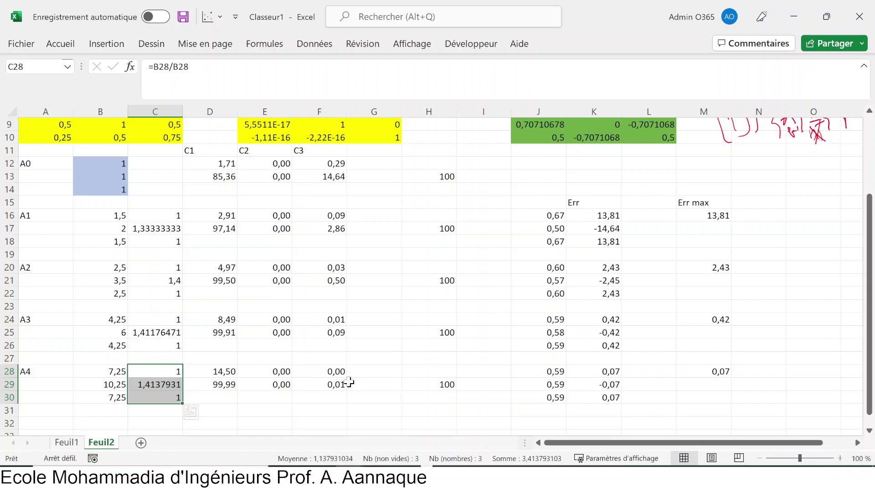
scroll(349, 383, "up", 3)
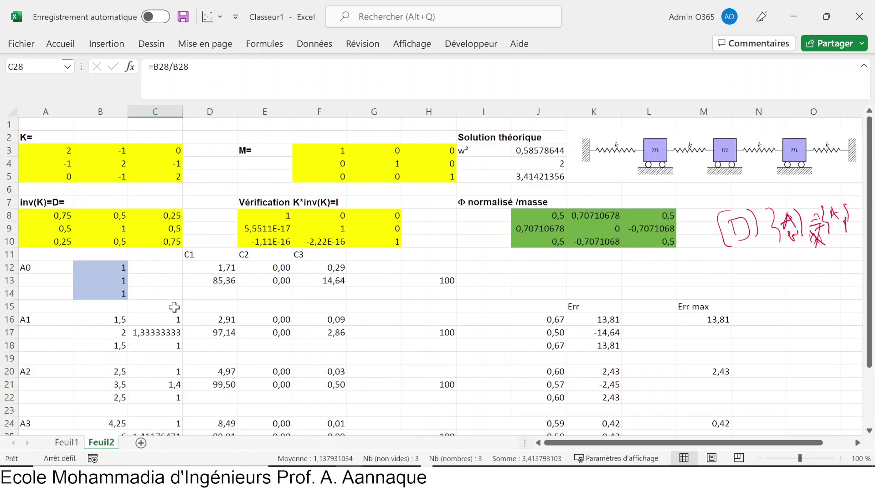
left_click(109, 280)
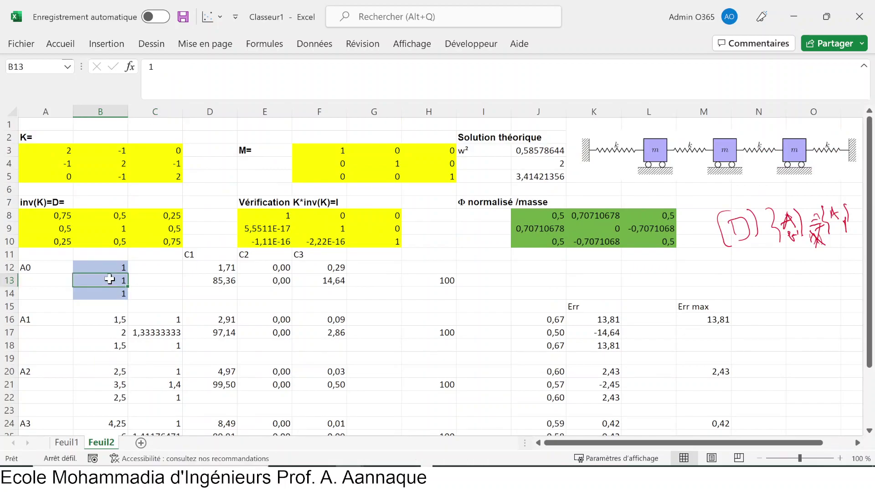
left_click(225, 281)
left_click(325, 280)
left_click(215, 283)
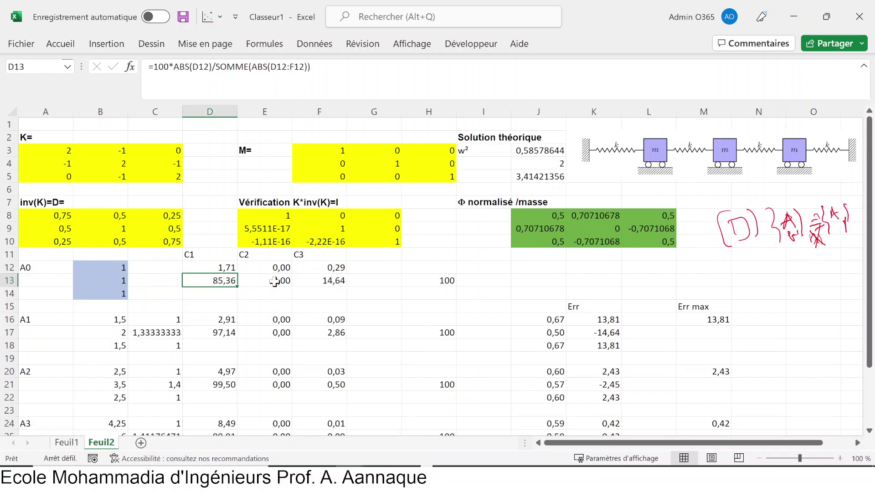
left_click(320, 283)
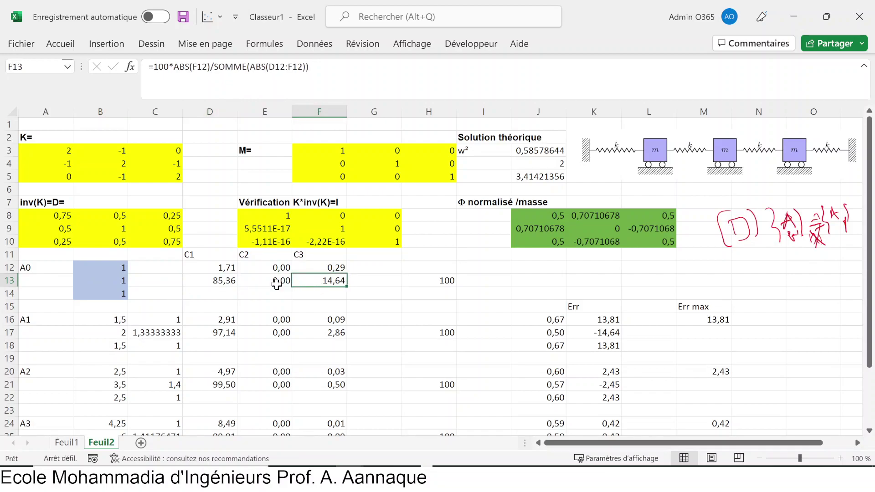
left_click(217, 284)
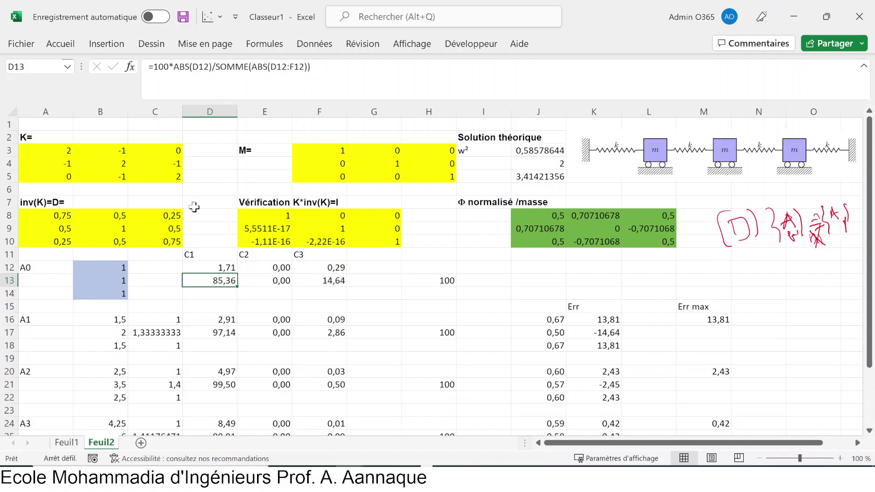
Set the second component of the A0 starting vector in B13 to -1
left_click(117, 268)
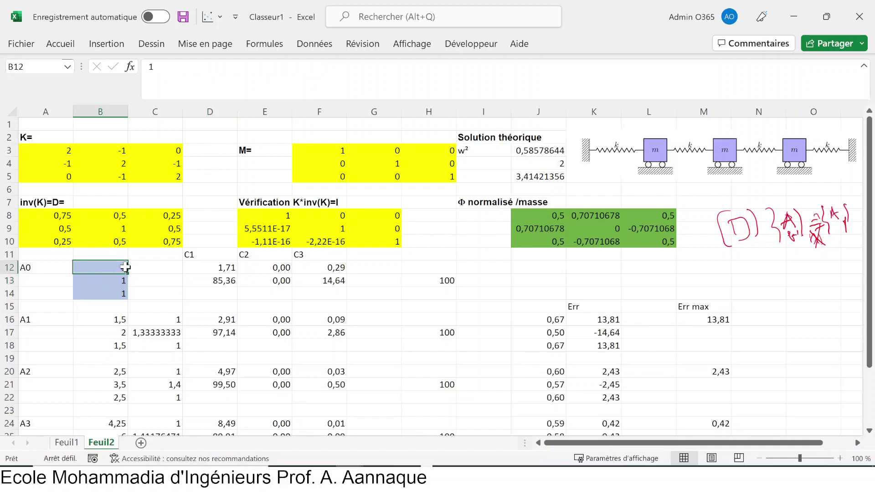
key("Return")
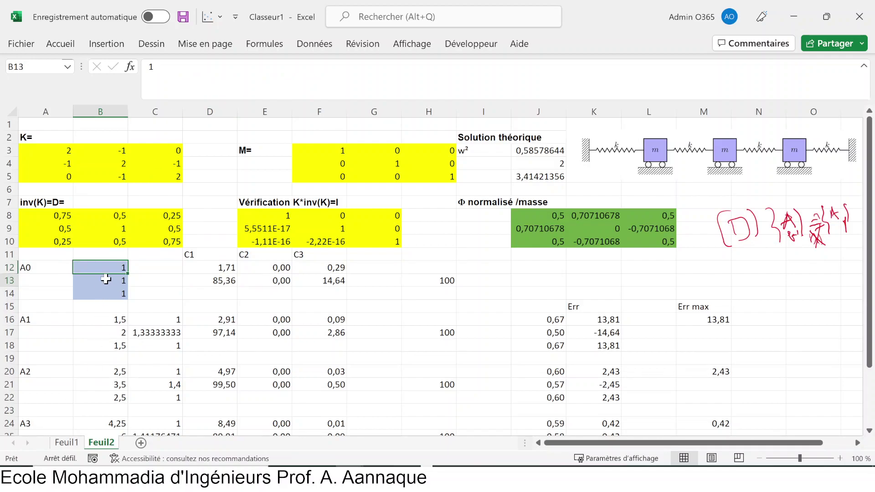
left_click(155, 67)
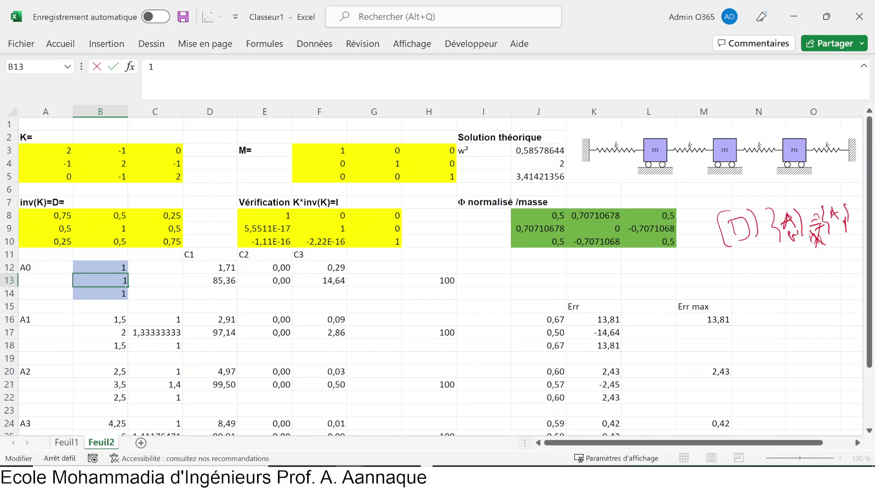
type("-")
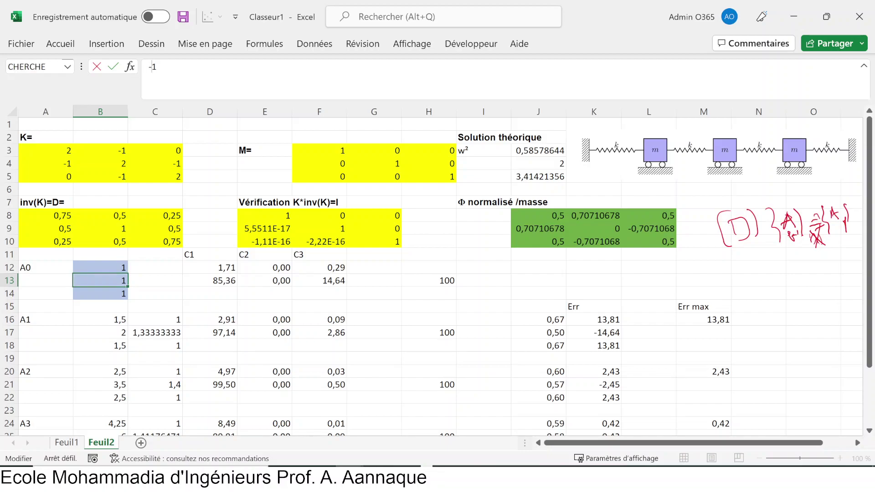
key("Return")
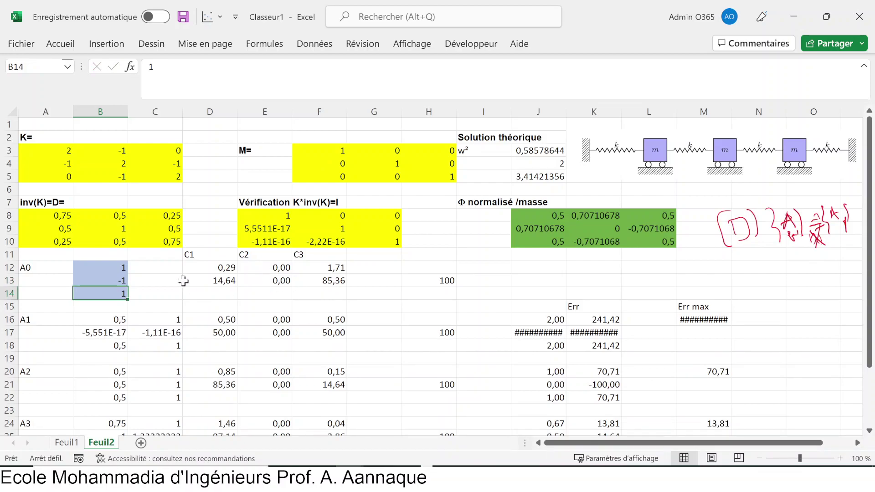
Examine the A0 percentage in D13, the A4 maximum error in M28 and the A4 ratios in J28:J30
left_click(214, 281)
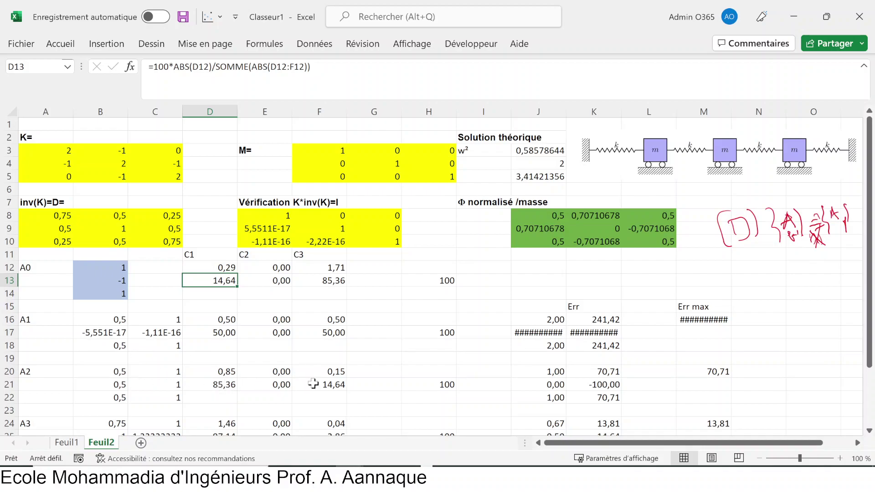
scroll(213, 325, "down", 3)
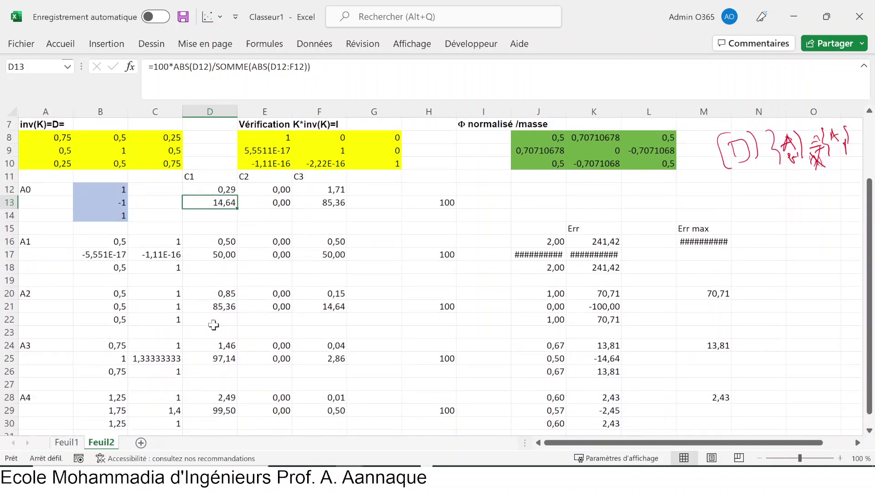
scroll(403, 401, "up", 1)
left_click(730, 396)
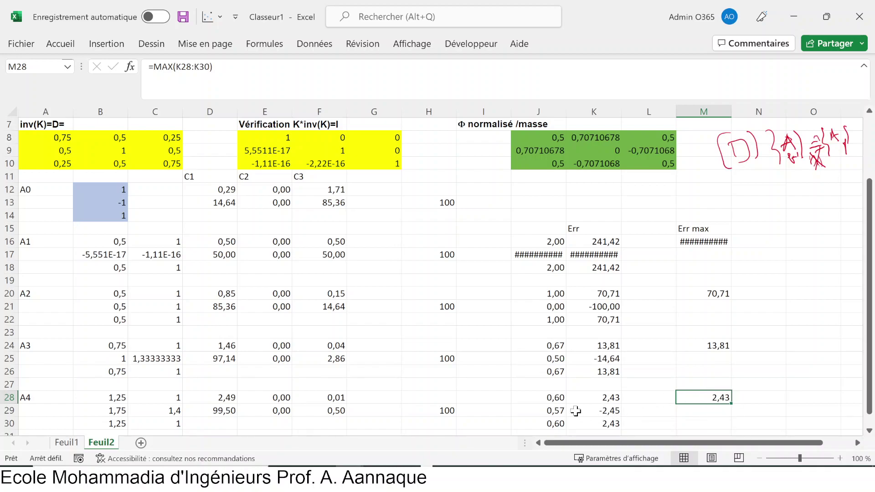
left_click_drag(553, 400, 552, 421)
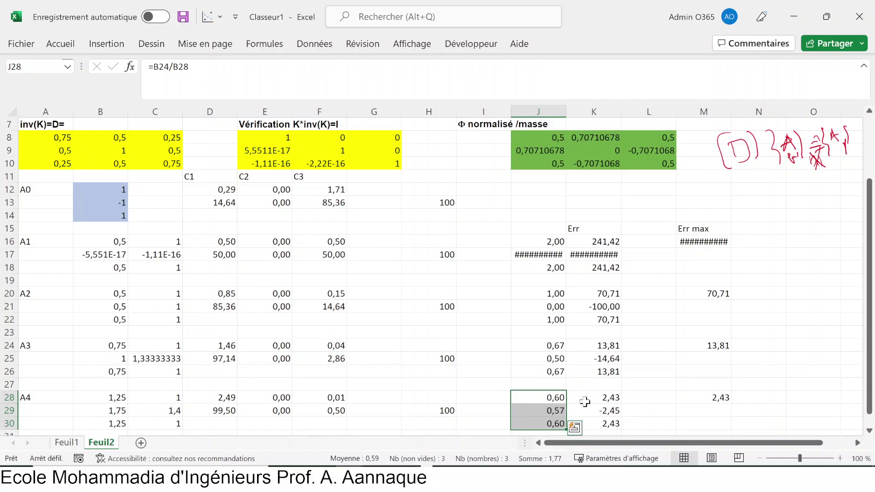
Copy the A4 iteration block A28:M30 and paste it at A32 to add a fifth iteration
scroll(472, 406, "down", 2)
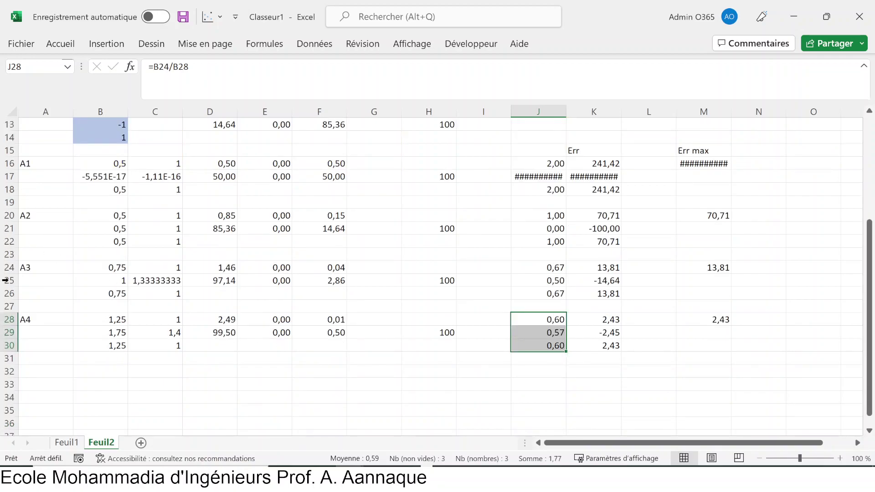
left_click_drag(43, 323, 727, 349)
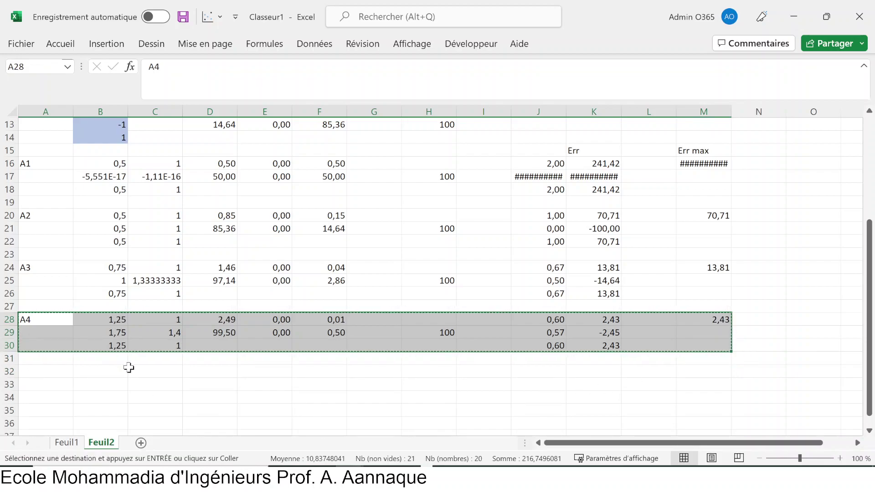
left_click(72, 370)
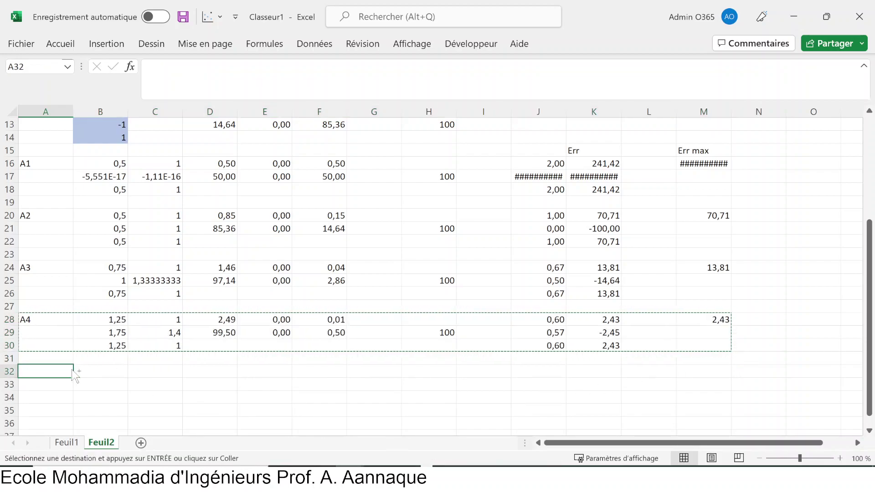
key("ctrl+v")
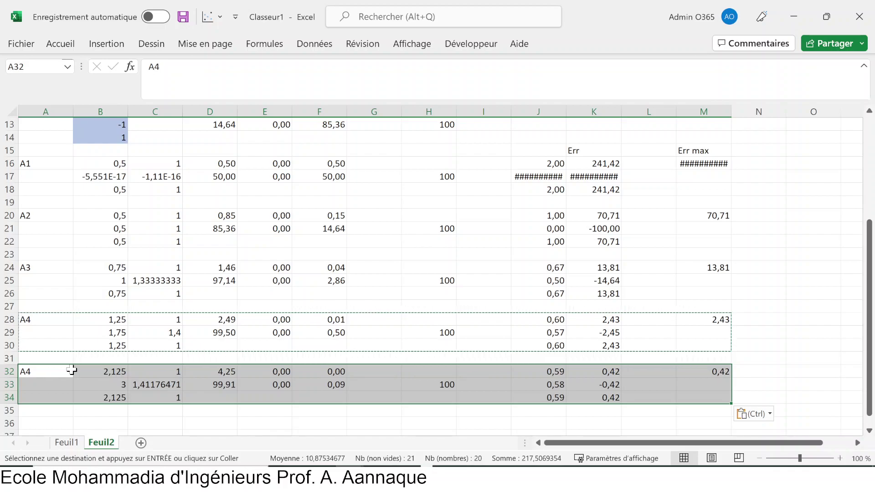
Label the fifth iteration A5 in cell A32
left_click(65, 371)
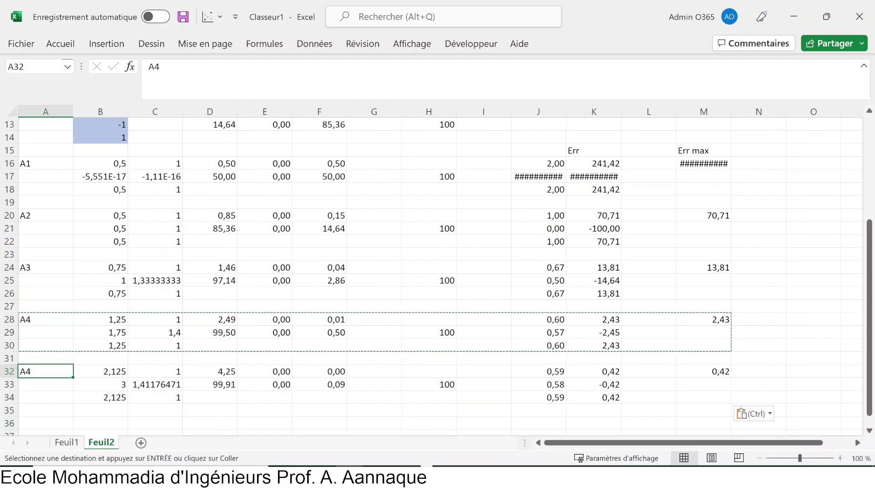
left_click(160, 67)
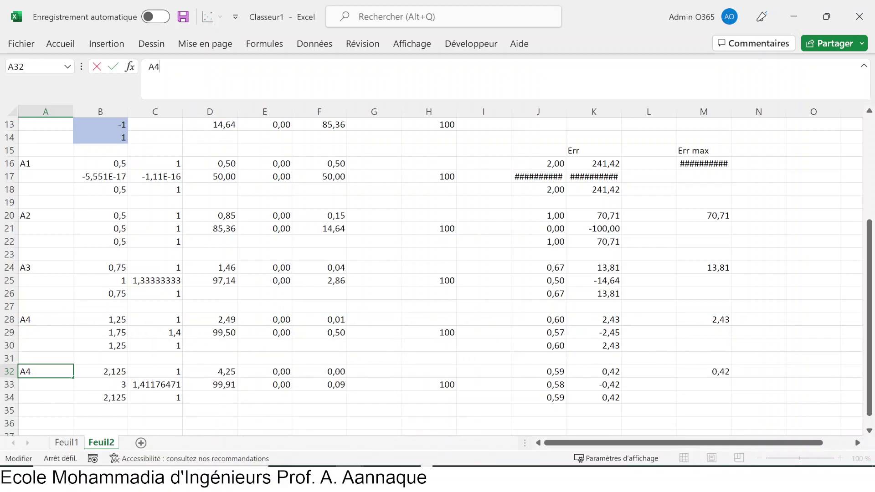
key("BackSpace")
type("5")
key("Return")
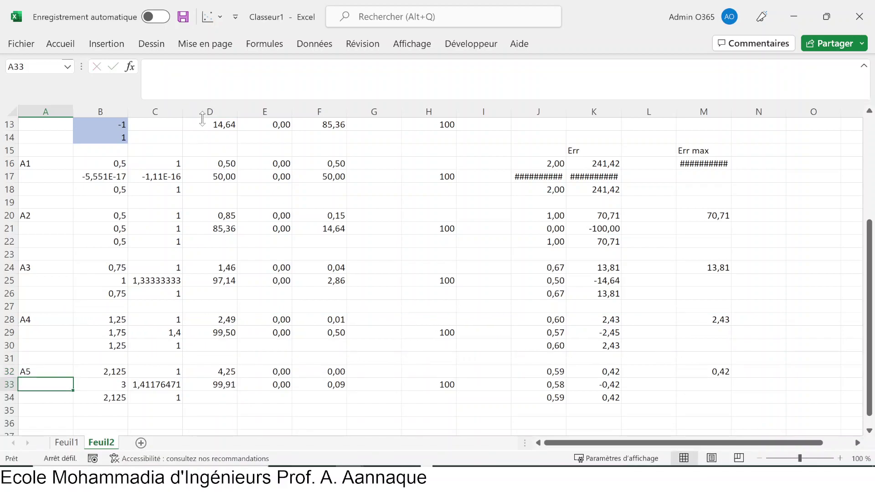
scroll(329, 441, "up", 4)
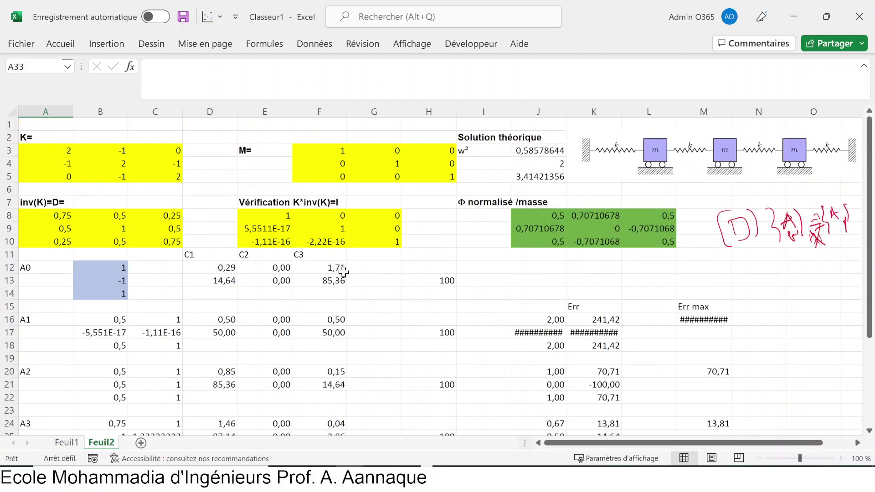
scroll(344, 274, "down", 2)
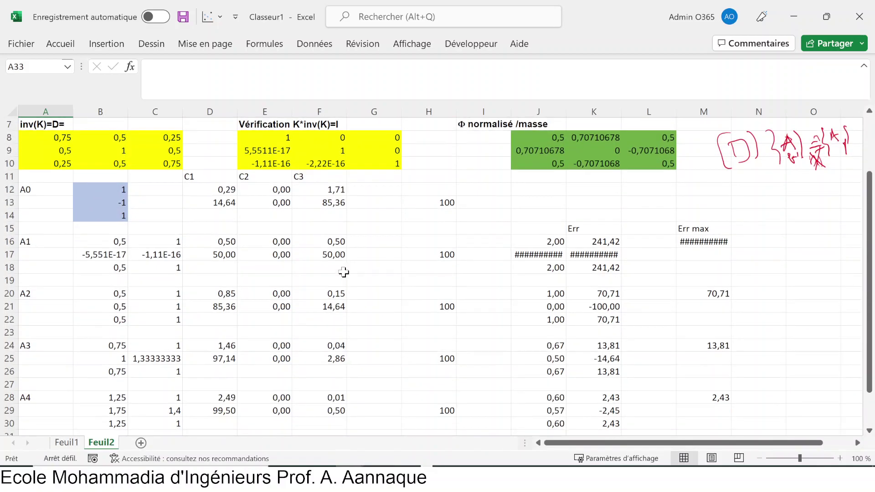
scroll(344, 272, "up", 2)
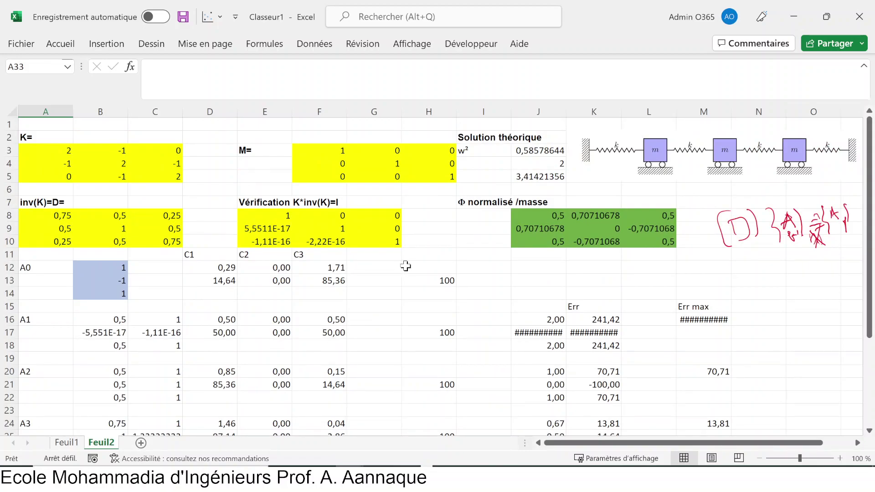
scroll(414, 307, "down", 2)
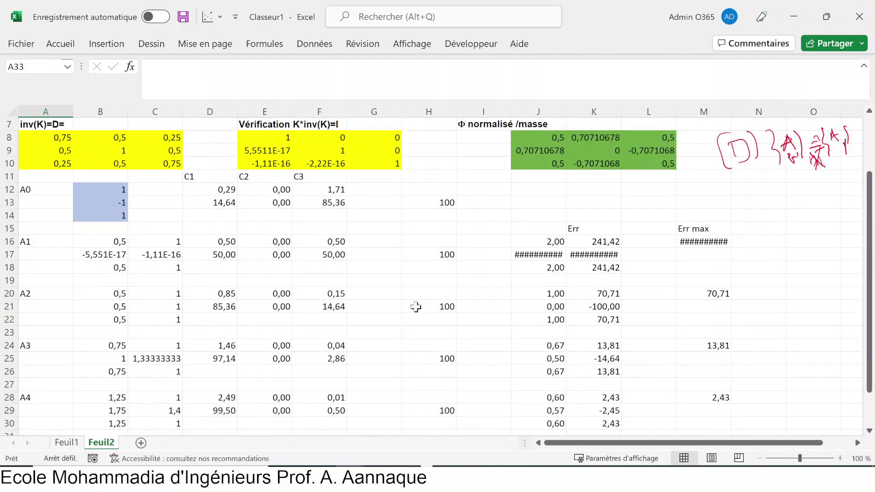